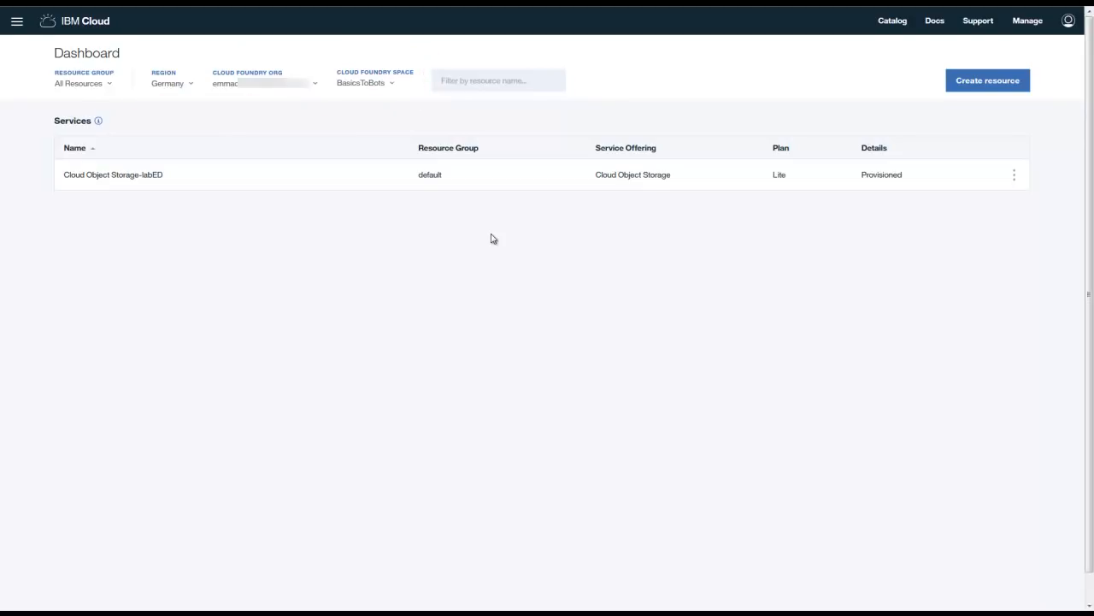
- Open the Internet of Things Platform Starter from the catalog's Boilerplates section
{"action": "left_click", "coordinate": [892, 25]}
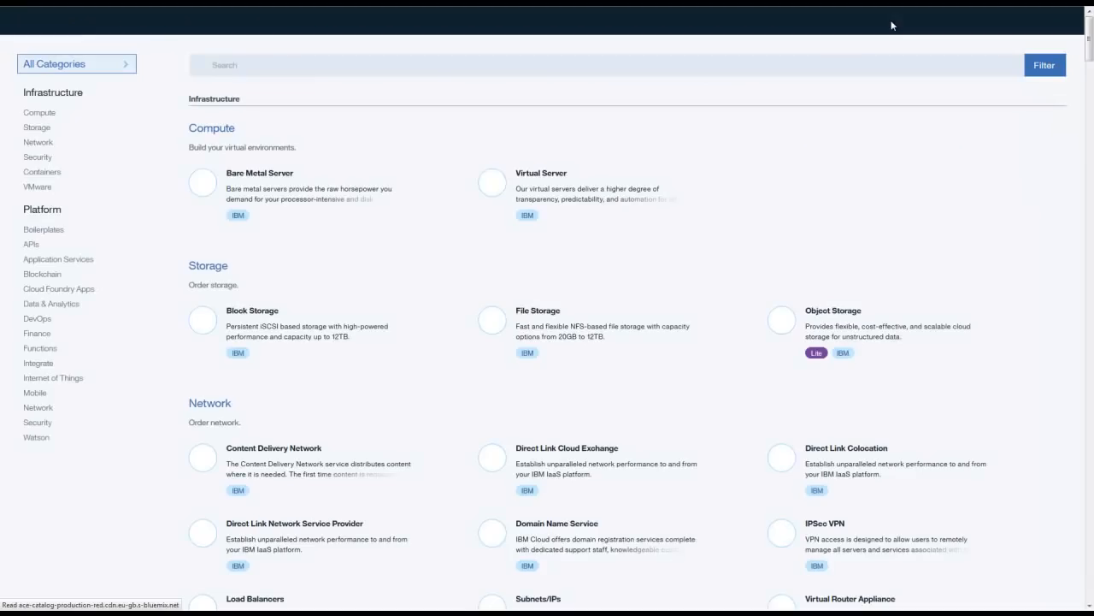
{"action": "left_click", "coordinate": [49, 231]}
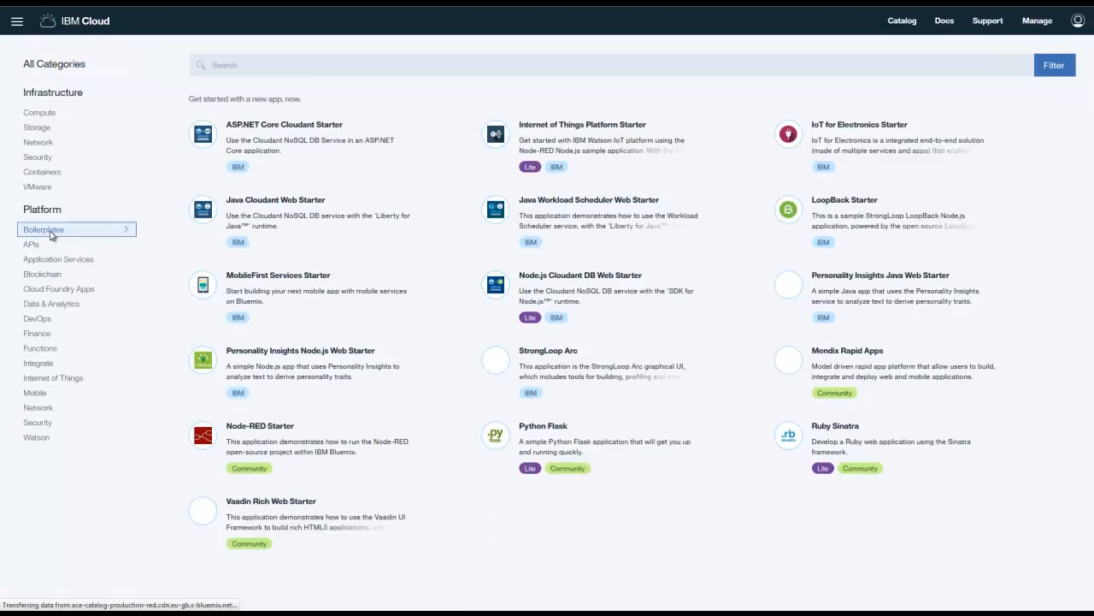
{"action": "left_click", "coordinate": [561, 150]}
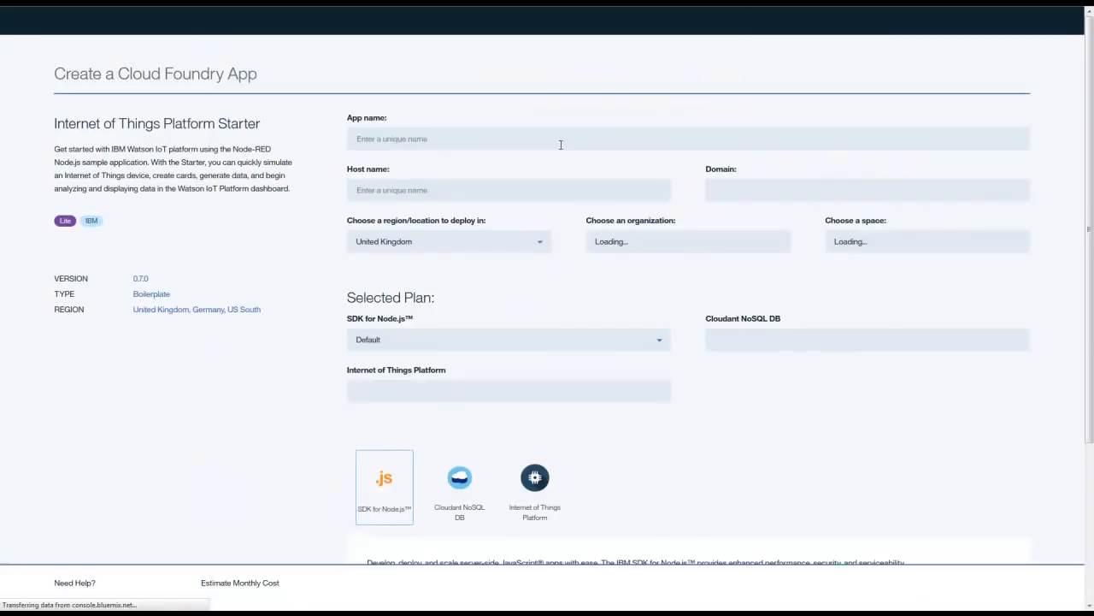
- Create the starter app named 'ED-basics-to-bots' in the Germany region
{"action": "left_click", "coordinate": [560, 144]}
{"action": "type", "text": "ED-"}
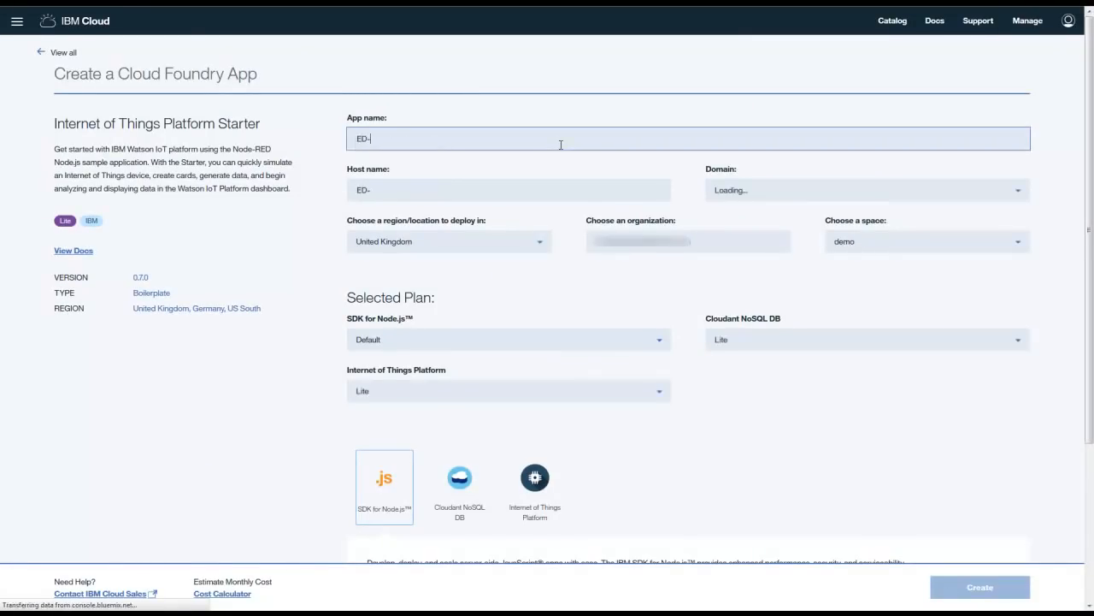
{"action": "type", "text": "basics-to-bots"}
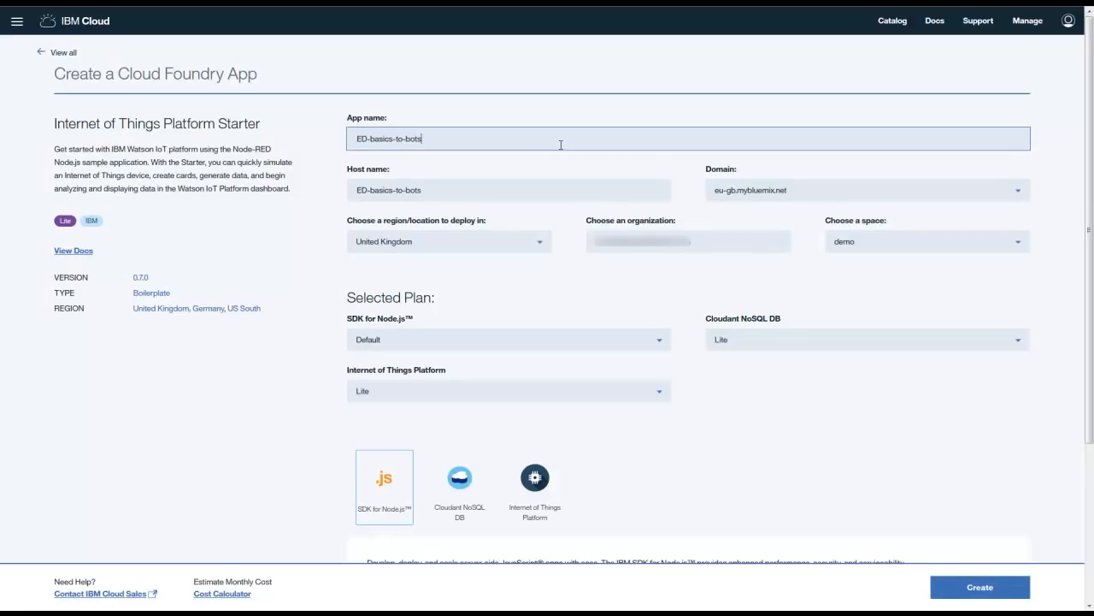
{"action": "left_click", "coordinate": [539, 247]}
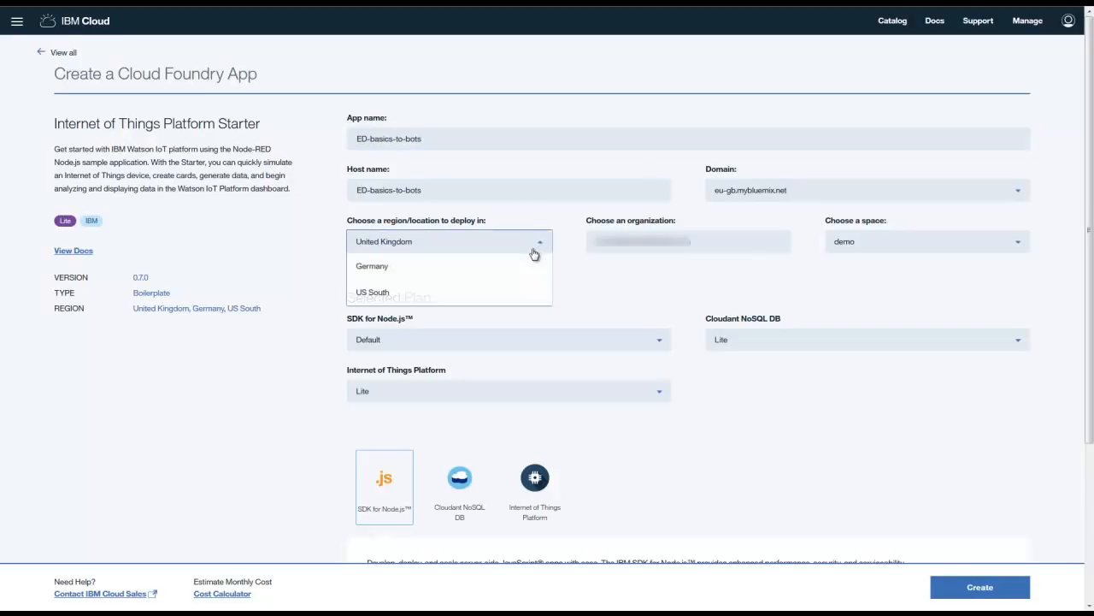
{"action": "left_click", "coordinate": [470, 274]}
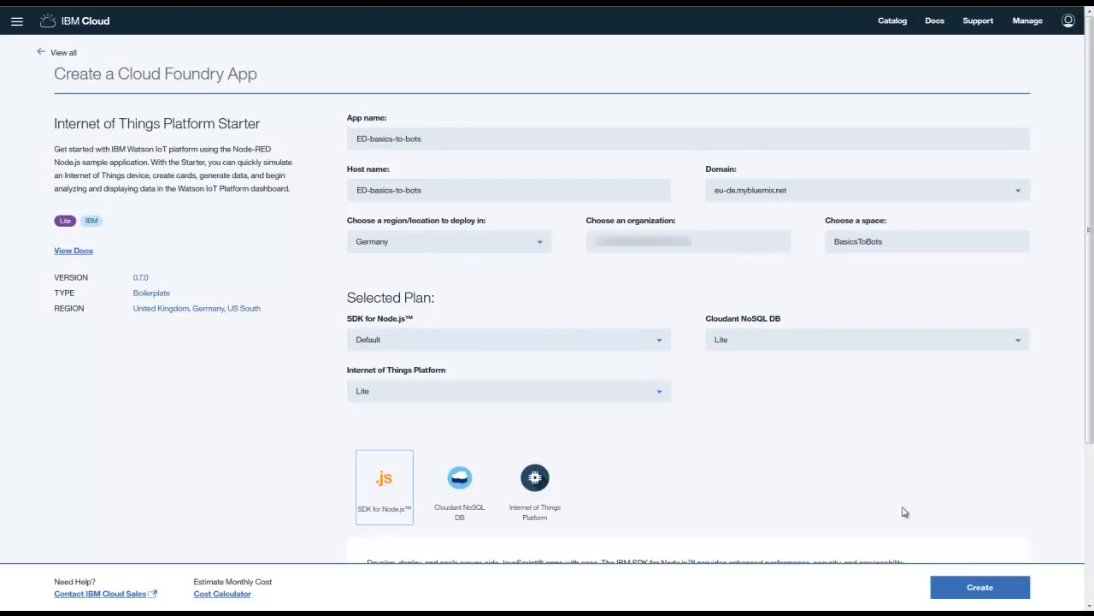
{"action": "left_click", "coordinate": [1002, 598]}
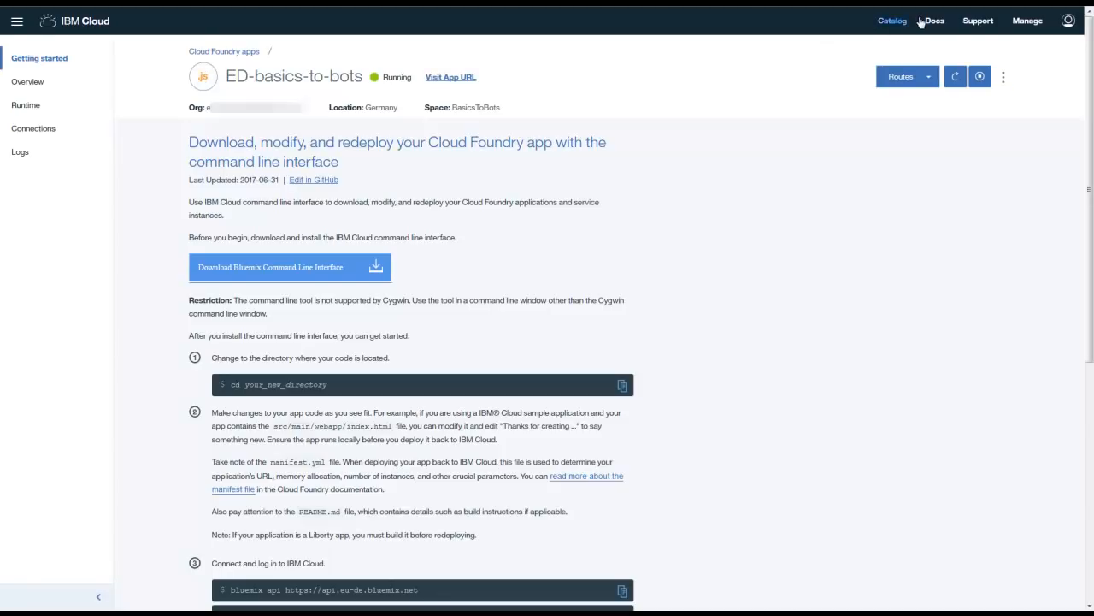
{"action": "left_click", "coordinate": [892, 24]}
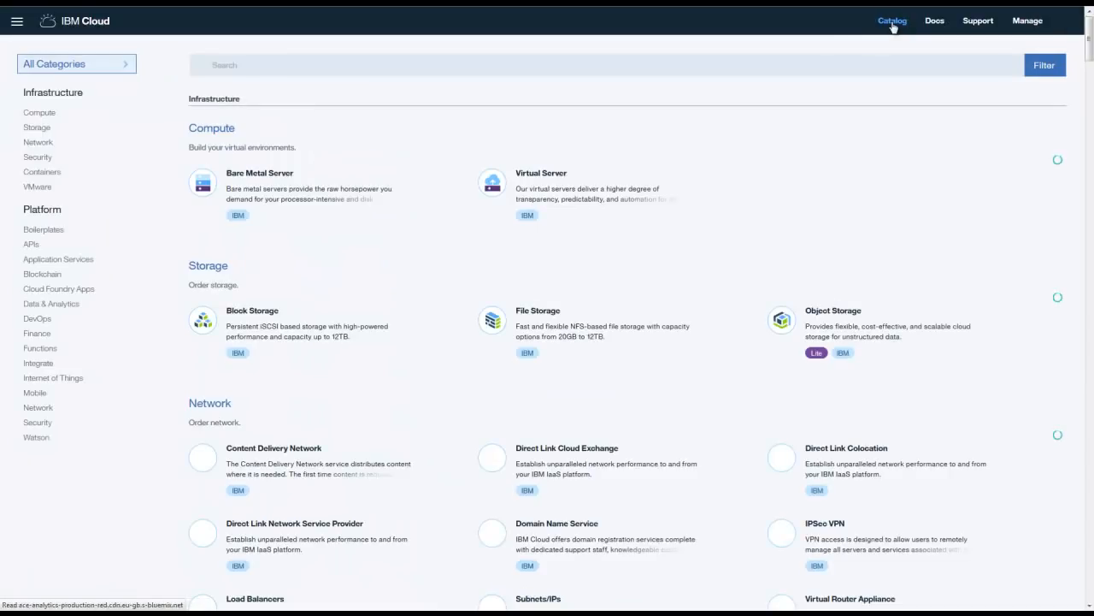
- Search the catalog and create a Language Translator service in the Germany region
{"action": "left_click", "coordinate": [475, 72]}
{"action": "type", "text": "langa"}
{"action": "type", "text": "age trans"}
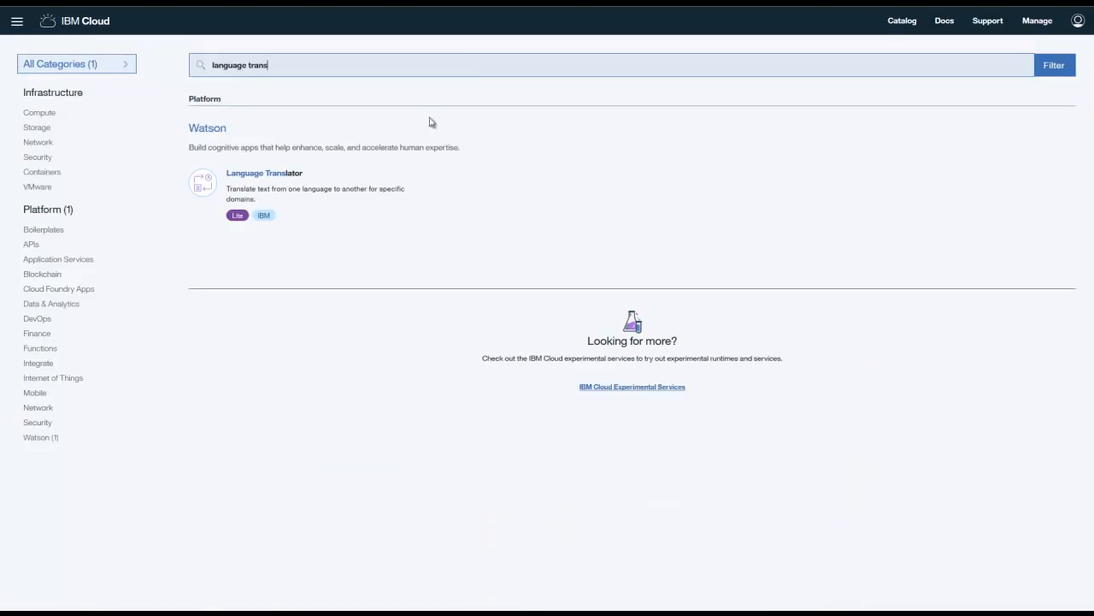
{"action": "left_click", "coordinate": [325, 190]}
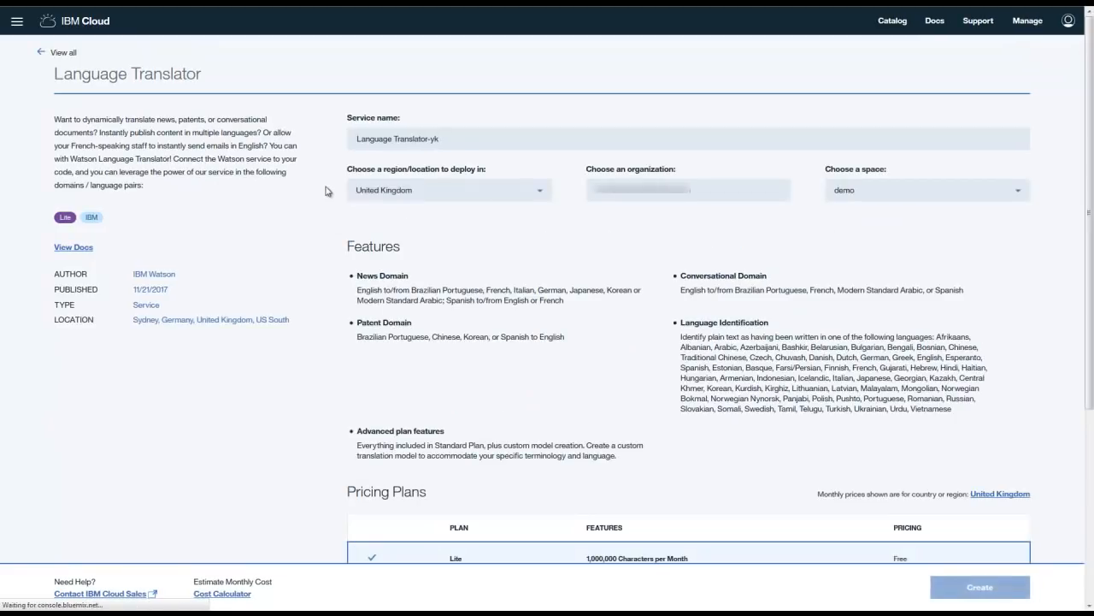
{"action": "left_click", "coordinate": [435, 199]}
{"action": "left_click", "coordinate": [434, 243]}
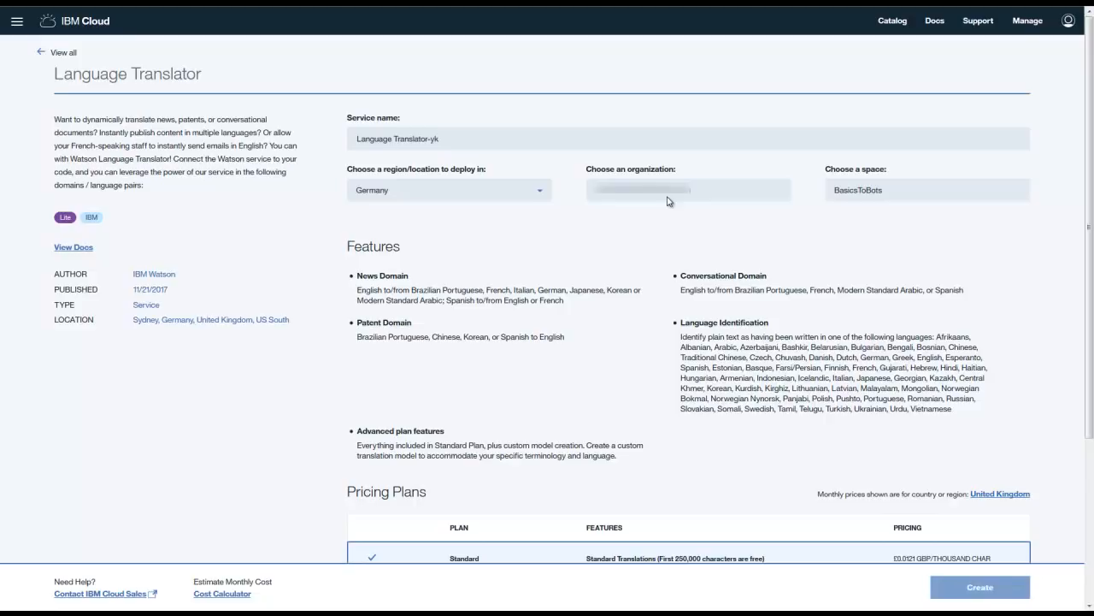
{"action": "left_click", "coordinate": [959, 589]}
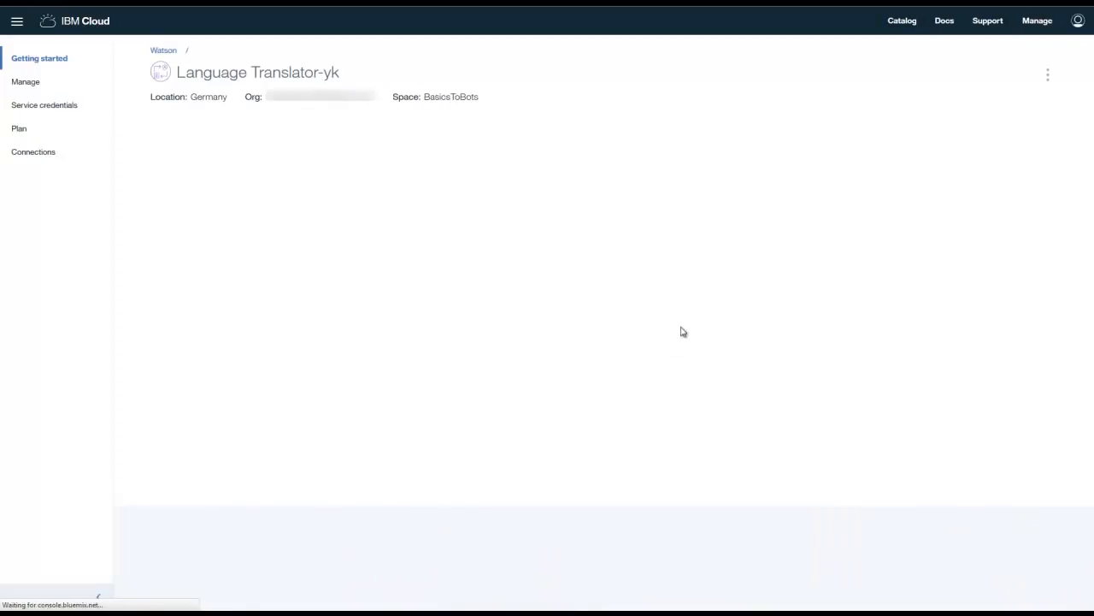
{"action": "left_click", "coordinate": [893, 23]}
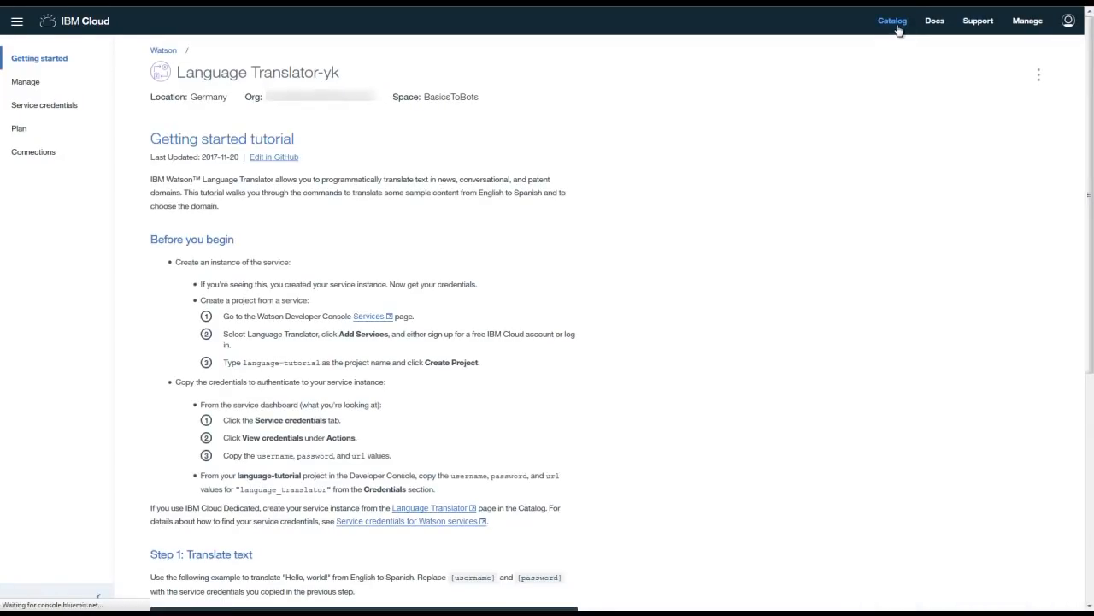
- Search the catalog for 'conv' and create a Conversation service in Germany
{"action": "left_click", "coordinate": [434, 70]}
{"action": "type", "text": "conversation"}
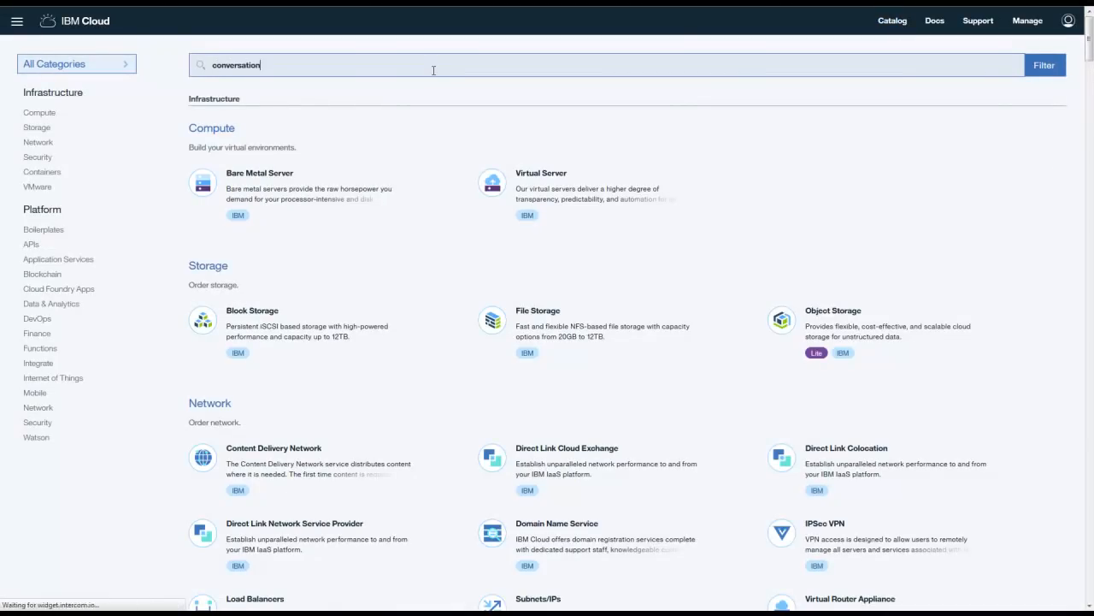
{"action": "left_click", "coordinate": [300, 325]}
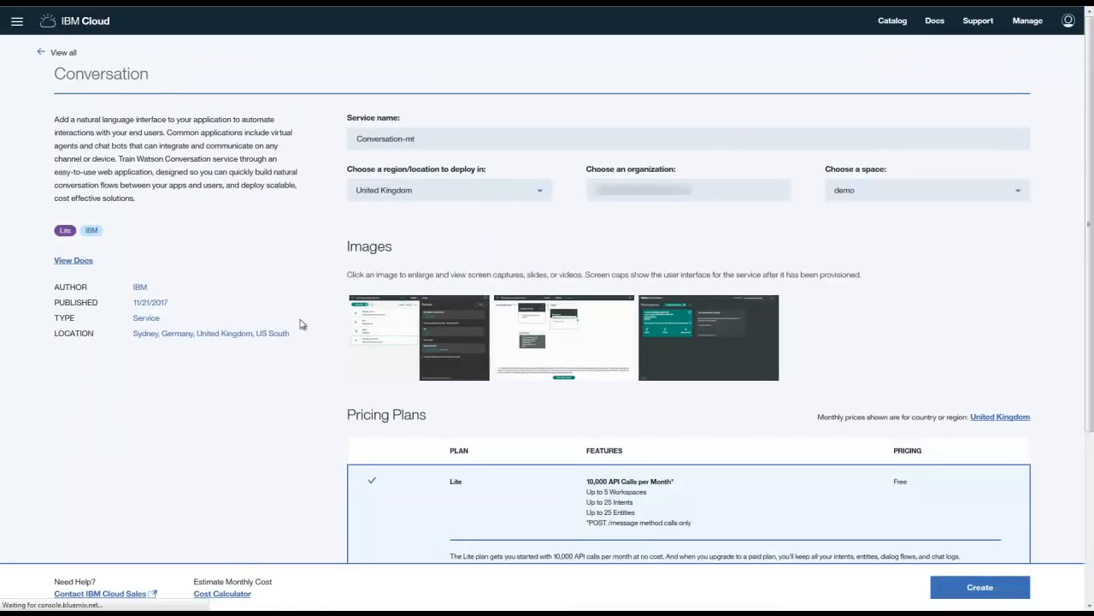
{"action": "left_click", "coordinate": [462, 190]}
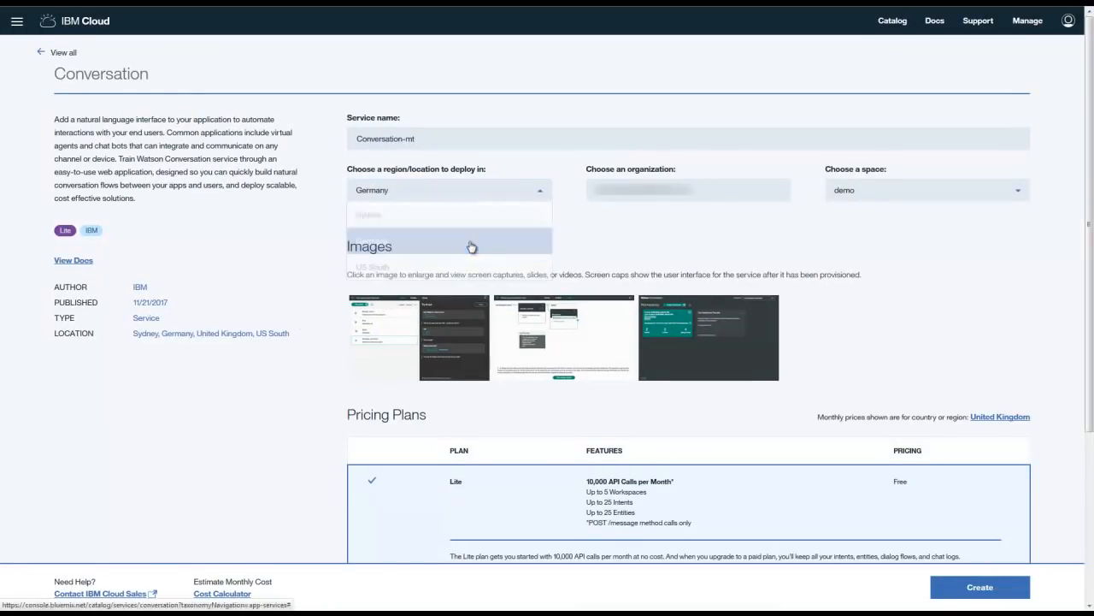
{"action": "left_click", "coordinate": [471, 247]}
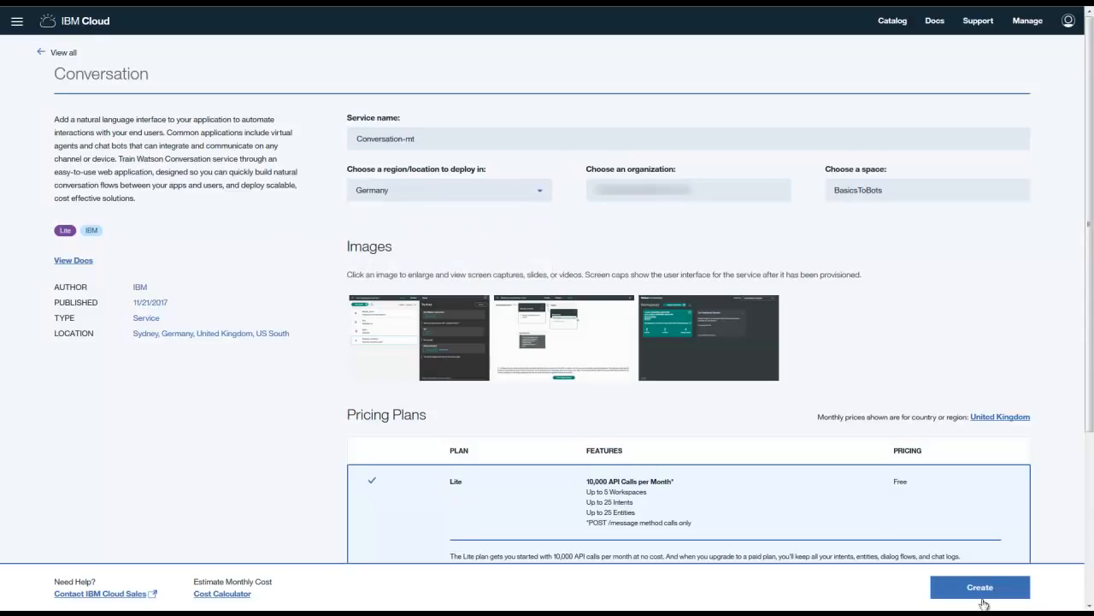
{"action": "left_click", "coordinate": [982, 599]}
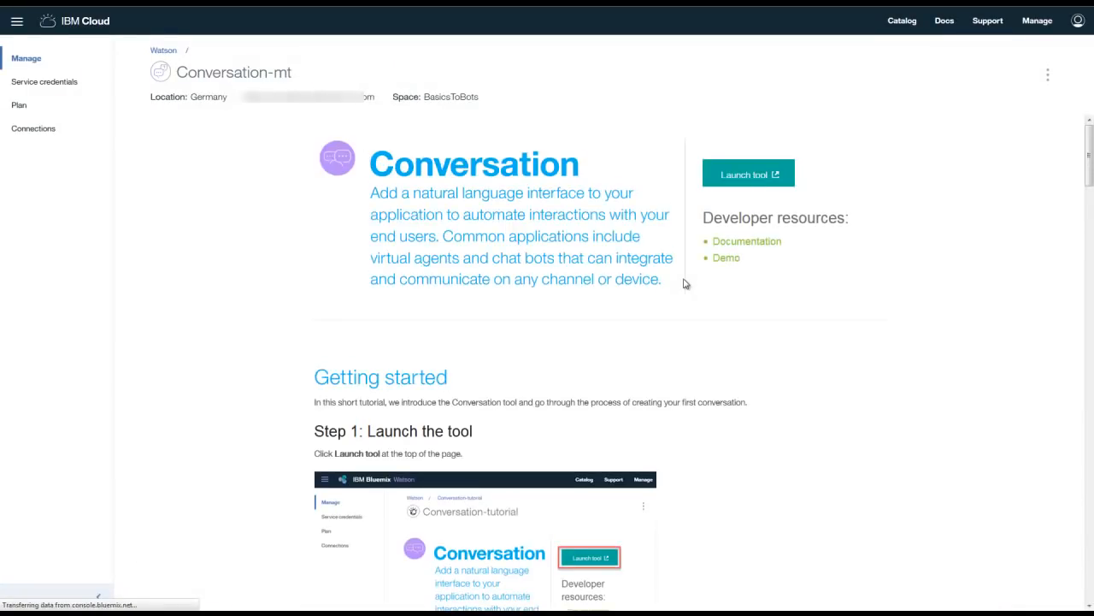
{"action": "left_click", "coordinate": [16, 20]}
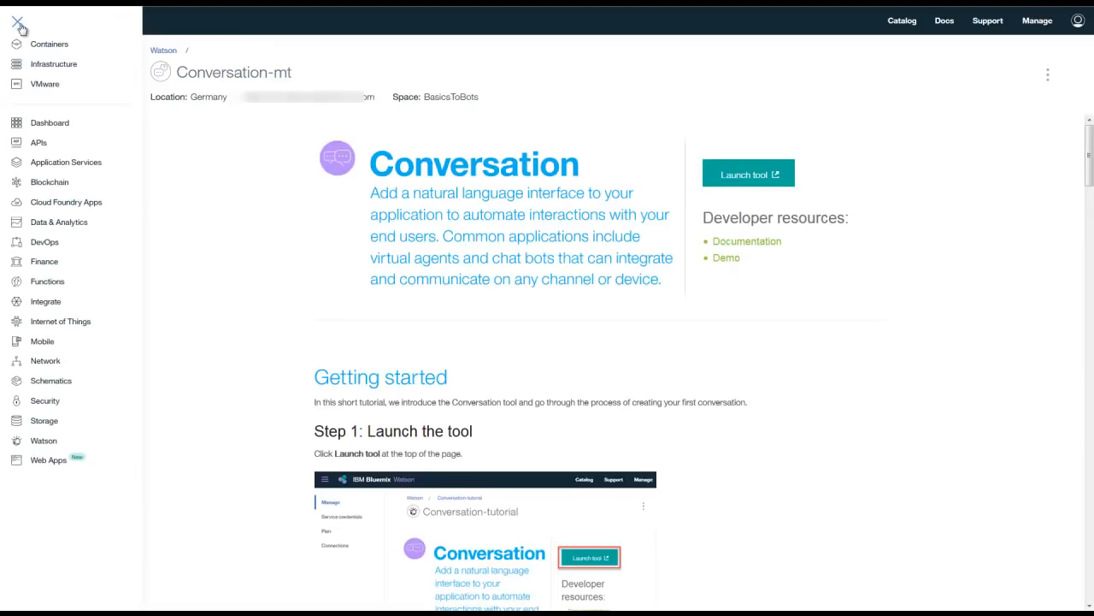
- Bind Conversation-mt to ED-basics-to-bots from its Connections page, skipping the restage
{"action": "left_click", "coordinate": [50, 122]}
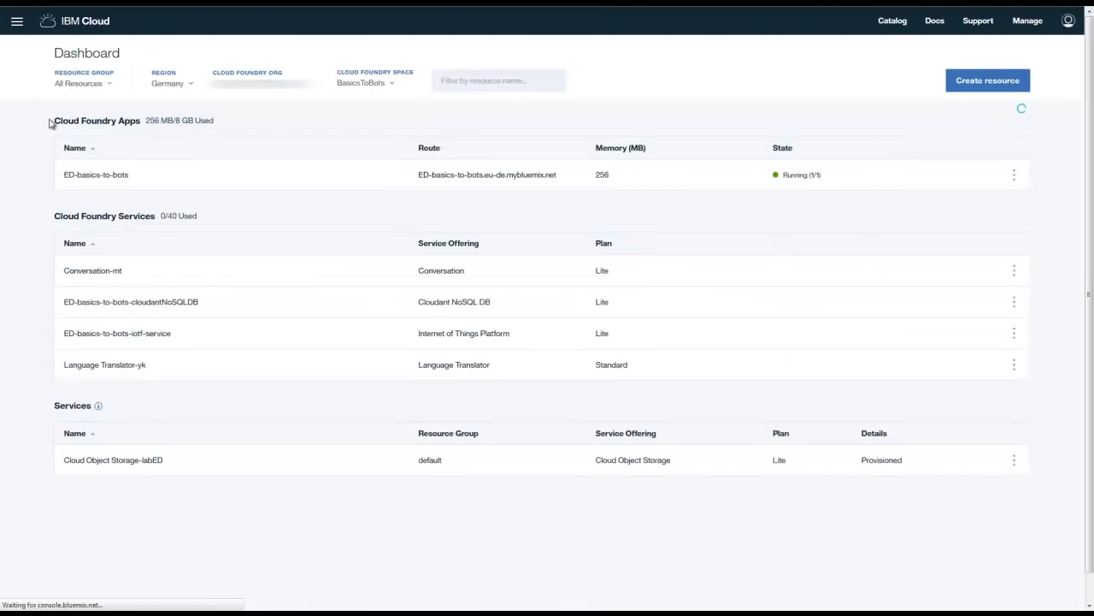
{"action": "left_click", "coordinate": [93, 181]}
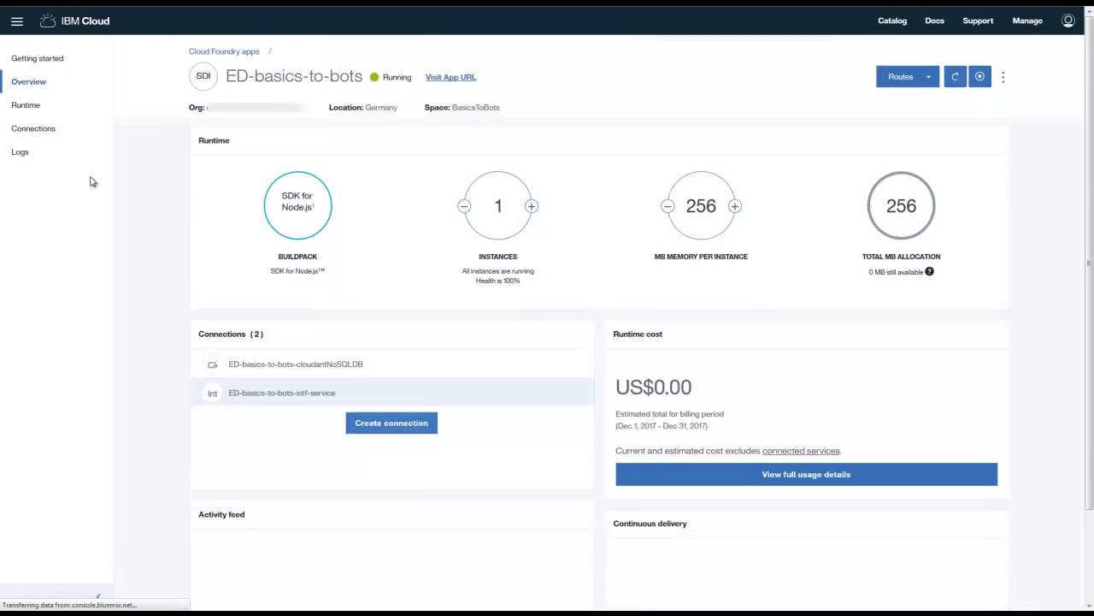
{"action": "left_click", "coordinate": [53, 134]}
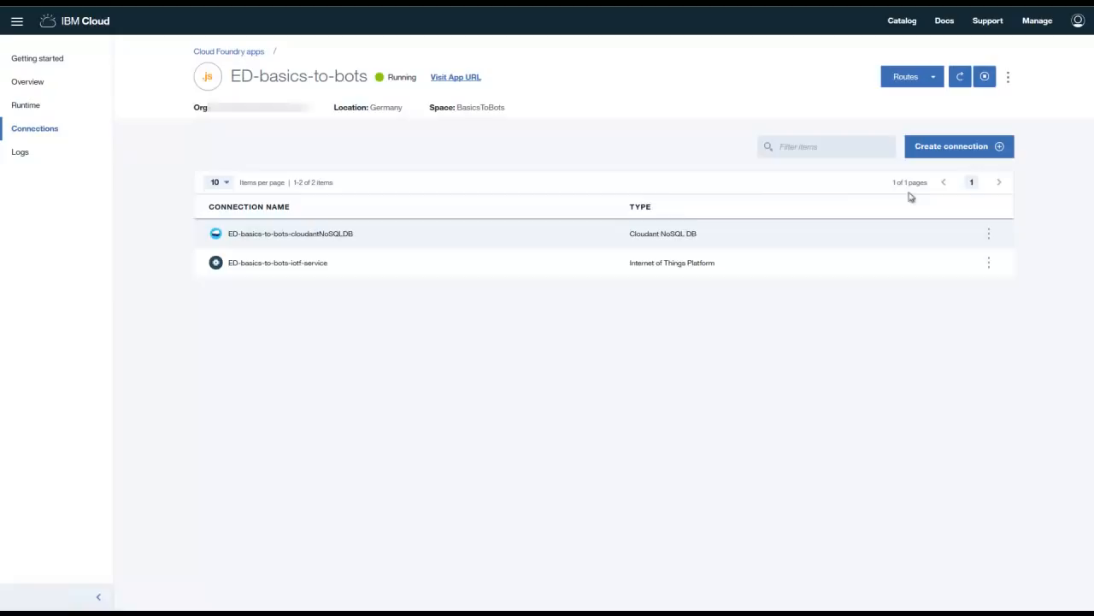
{"action": "left_click", "coordinate": [947, 152]}
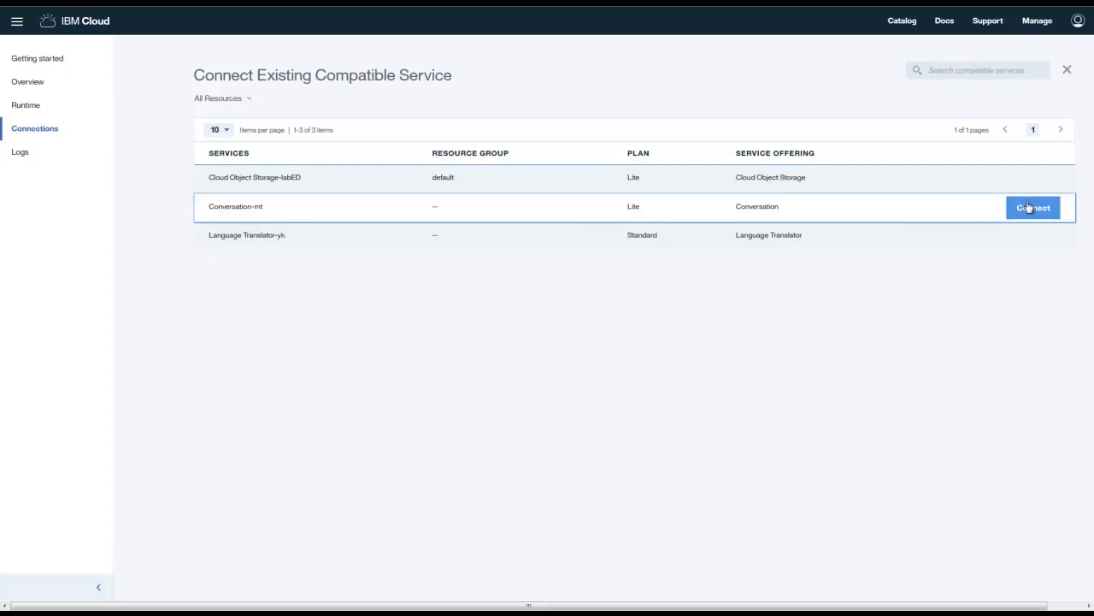
{"action": "left_click", "coordinate": [1029, 207]}
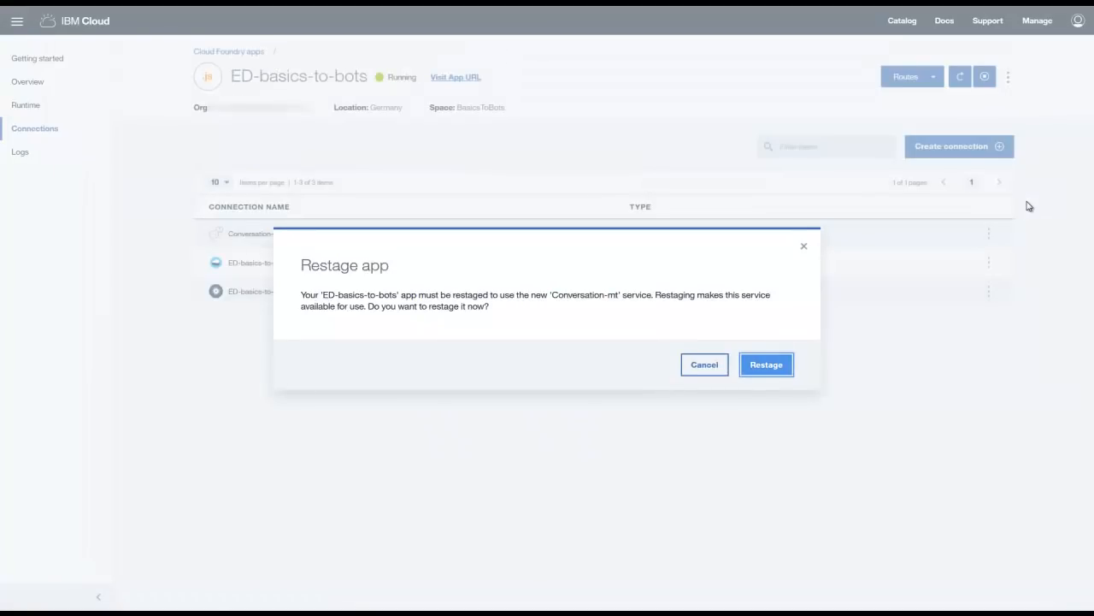
{"action": "left_click", "coordinate": [706, 364]}
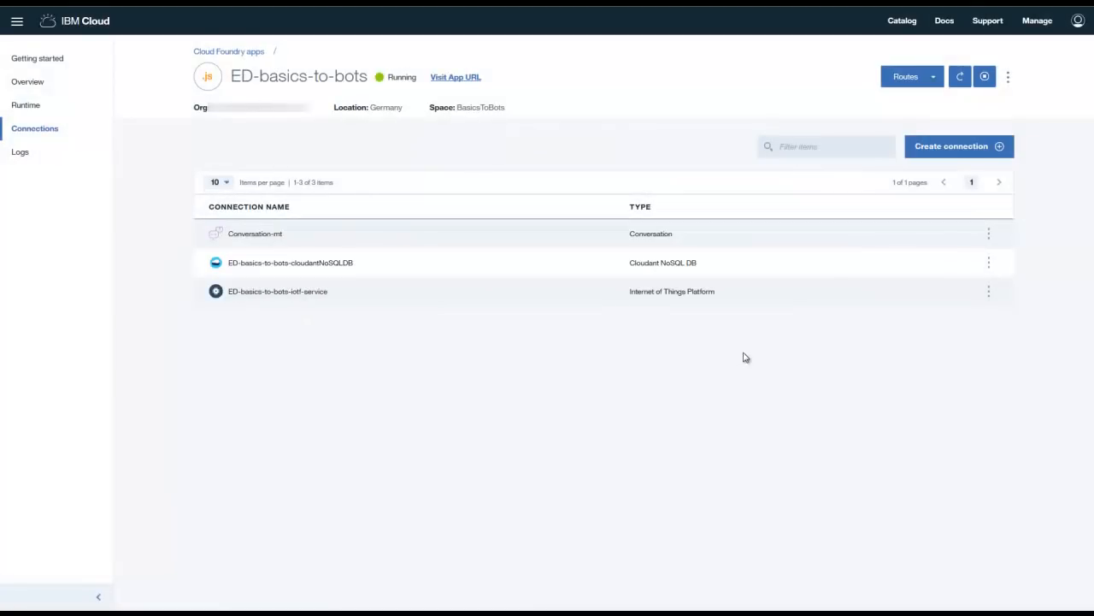
- Connect Language Translator-yk to ED-basics-to-bots and restage the app
{"action": "left_click", "coordinate": [957, 153]}
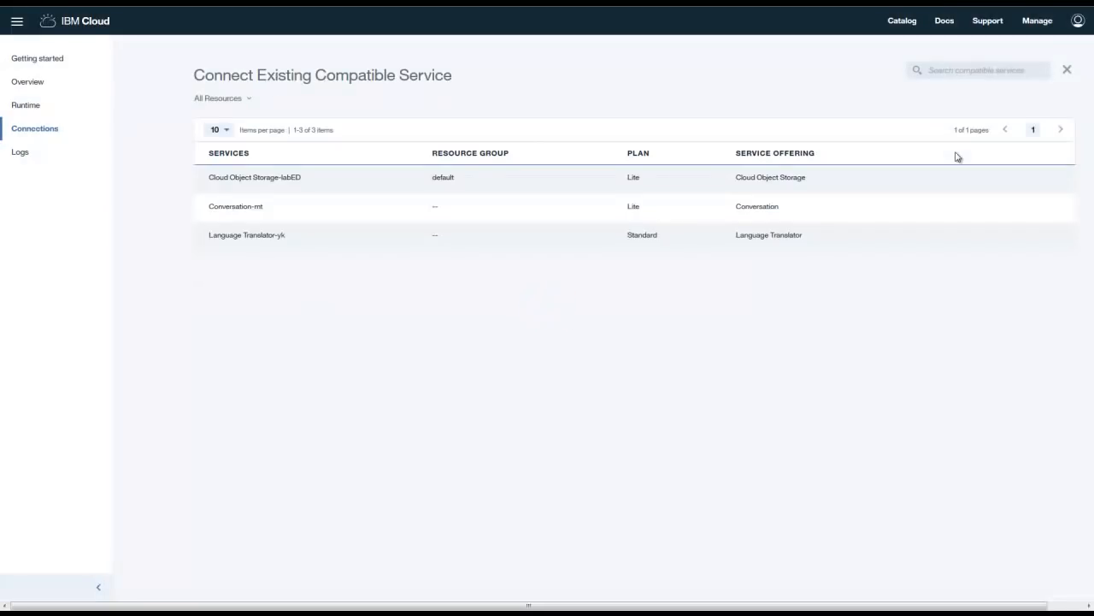
{"action": "mouse_move", "coordinate": [977, 200]}
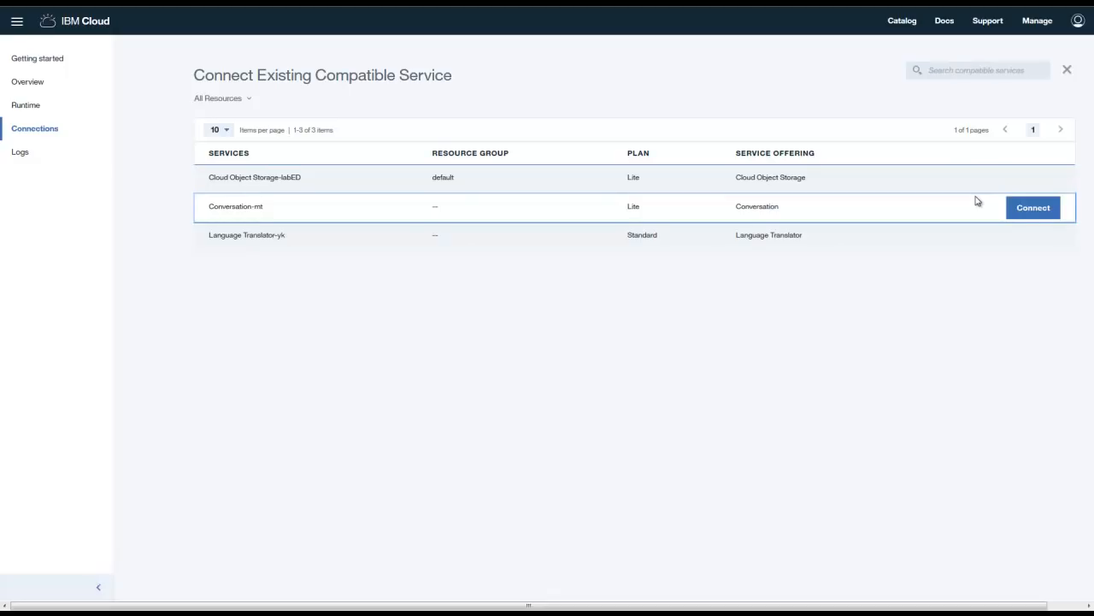
{"action": "left_click", "coordinate": [1027, 239]}
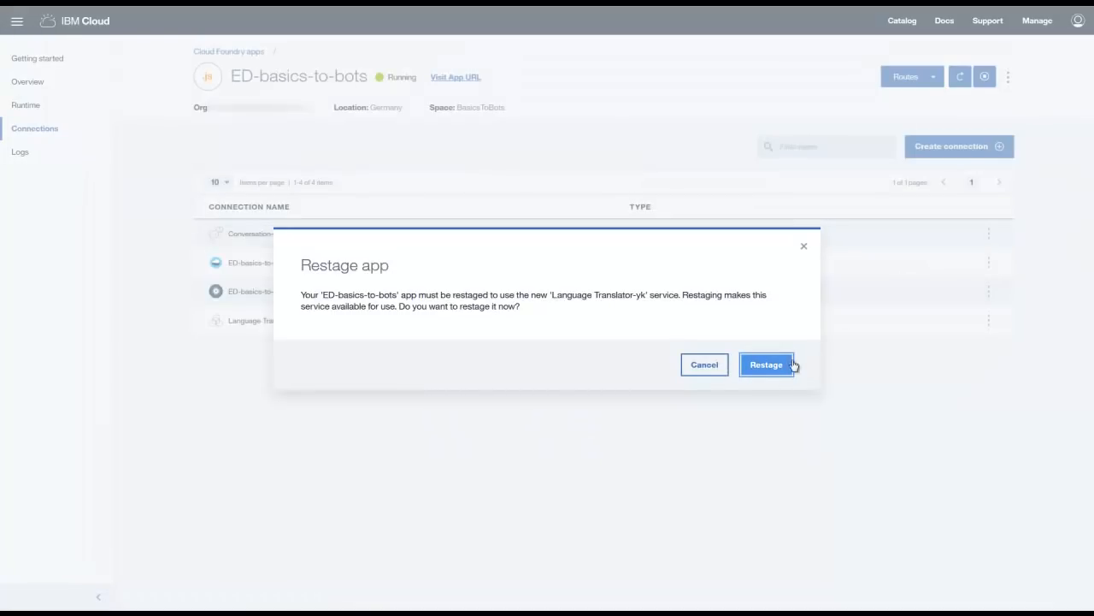
{"action": "left_click", "coordinate": [778, 367]}
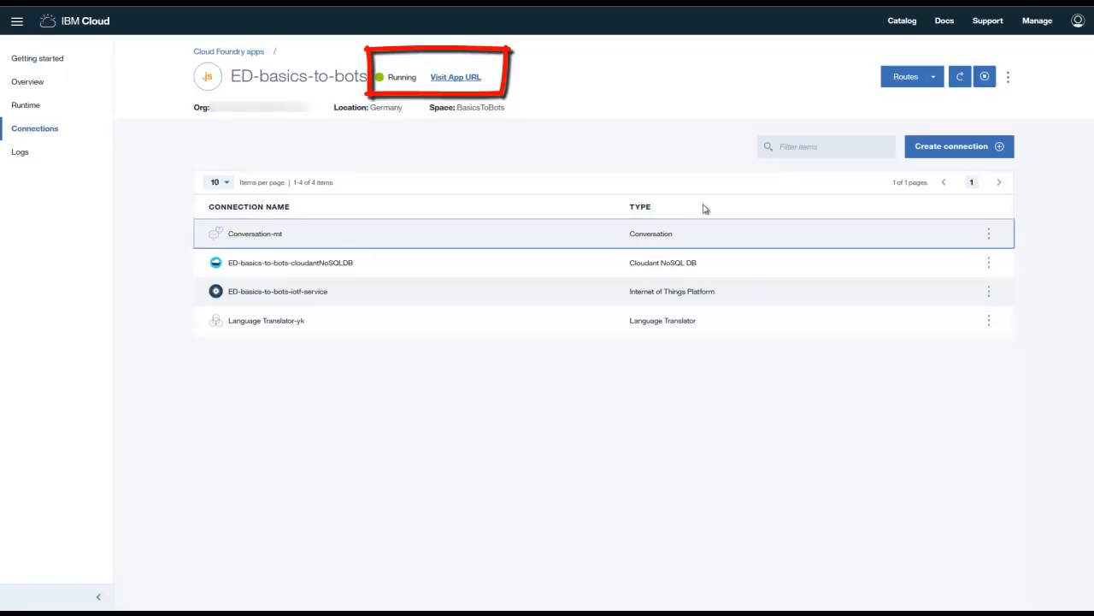
- From the app URL, complete the Node-RED setup wizard with an editor username and password
{"action": "left_click", "coordinate": [464, 77]}
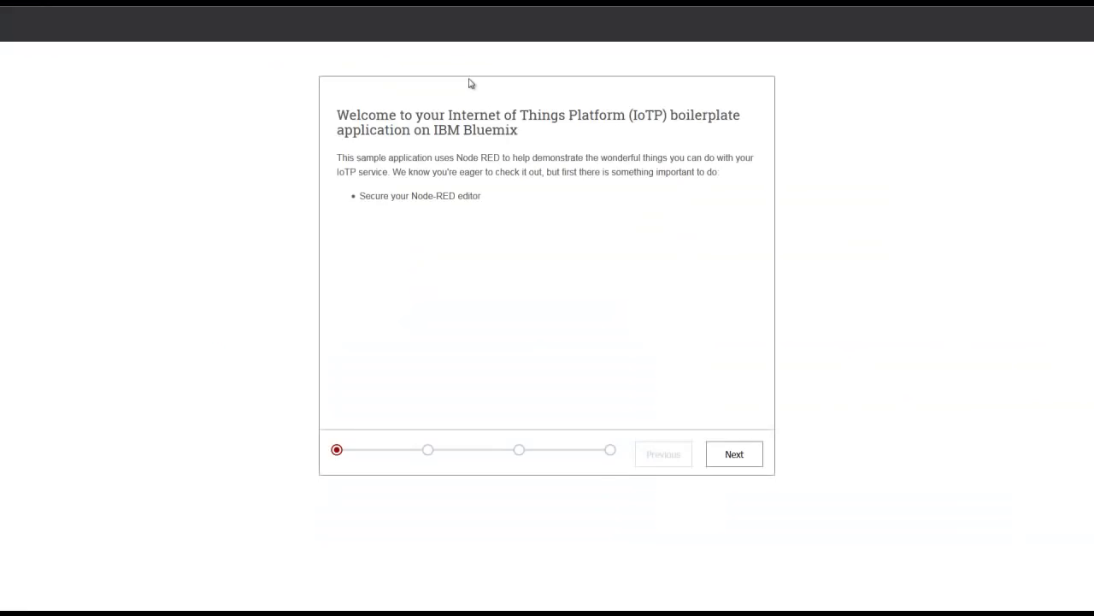
{"action": "left_click", "coordinate": [726, 454]}
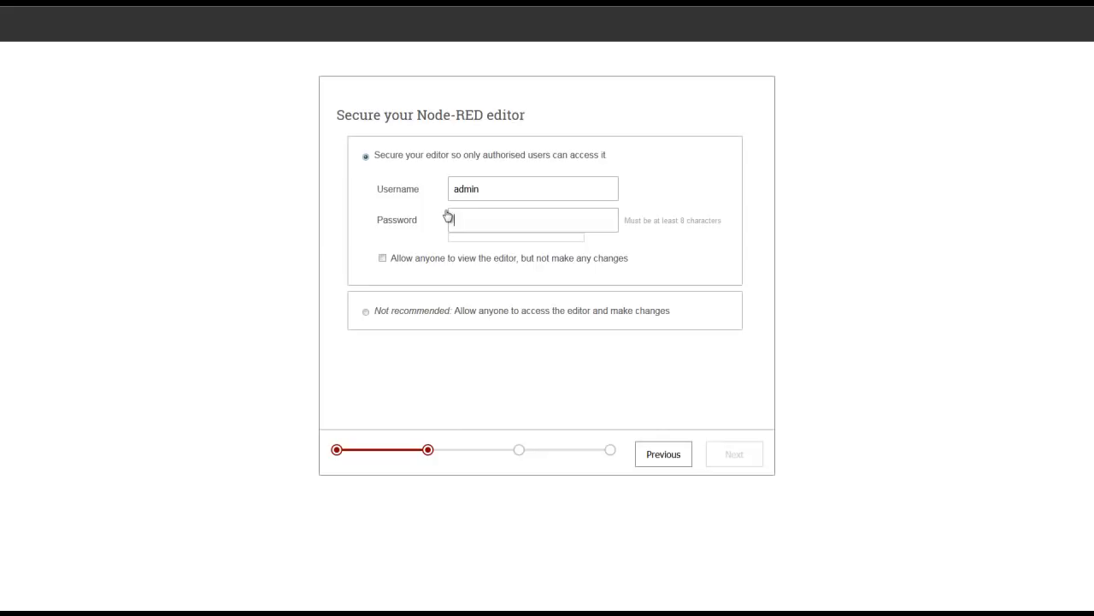
{"action": "type", "text": "••••••••••••"}
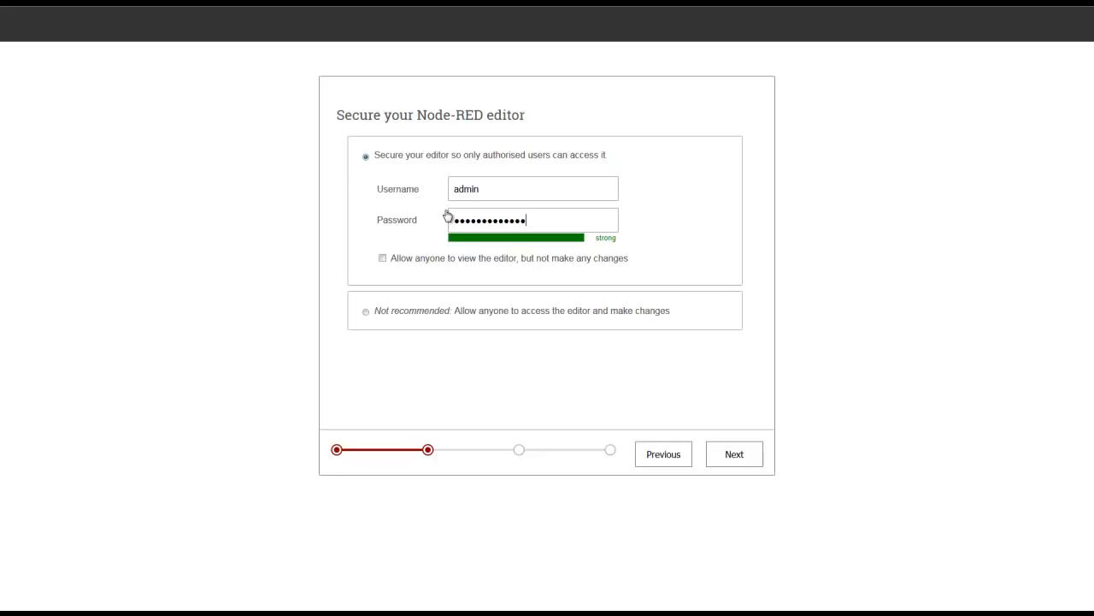
{"action": "left_click", "coordinate": [740, 455]}
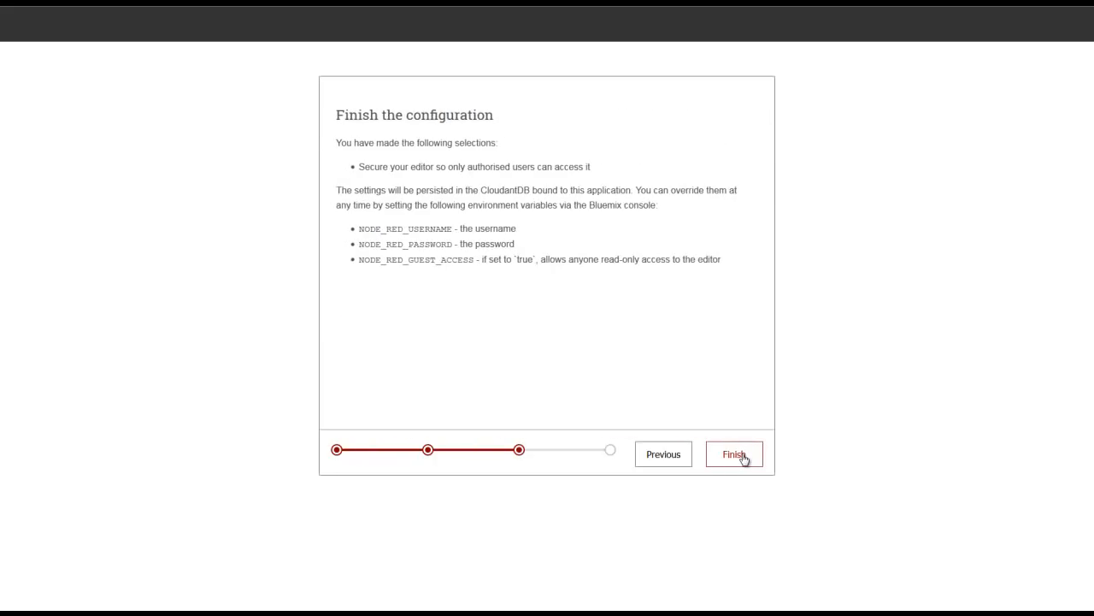
{"action": "left_click", "coordinate": [743, 457]}
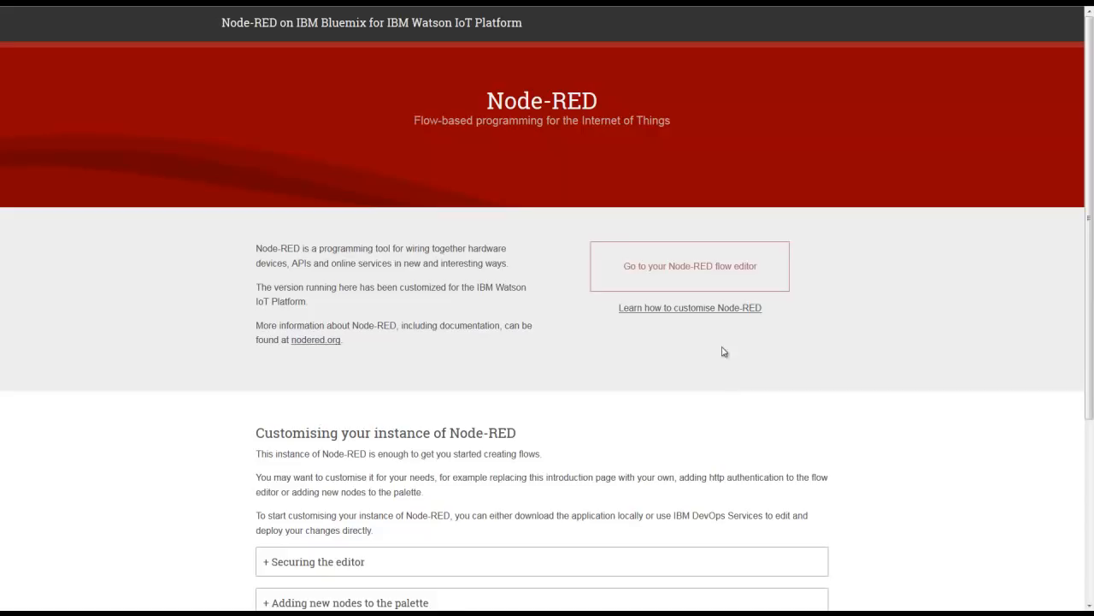
{"action": "left_click", "coordinate": [719, 271]}
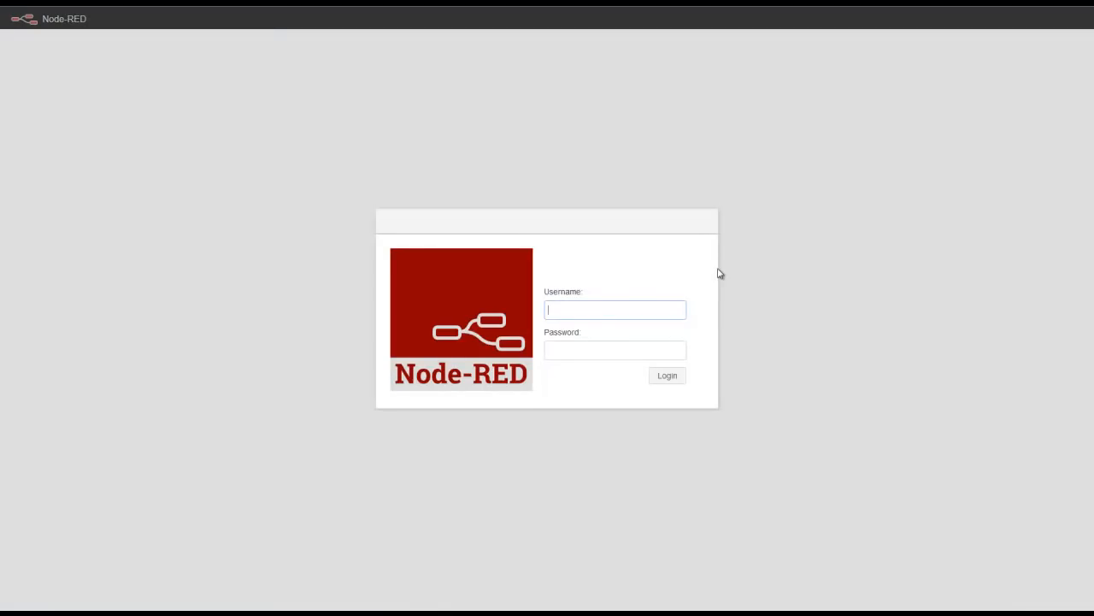
- Log in to the Node-RED editor with the admin credentials and add a new Flow 2 tab
{"action": "type", "text": "min"}
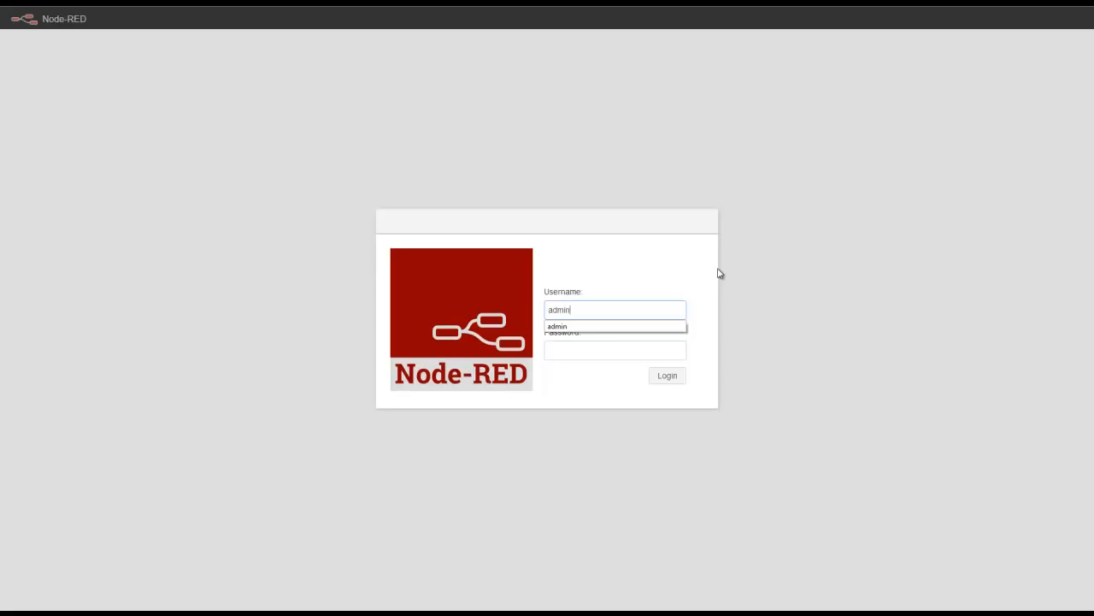
{"action": "key", "text": "Tab"}
{"action": "type", "text": "passwo"}
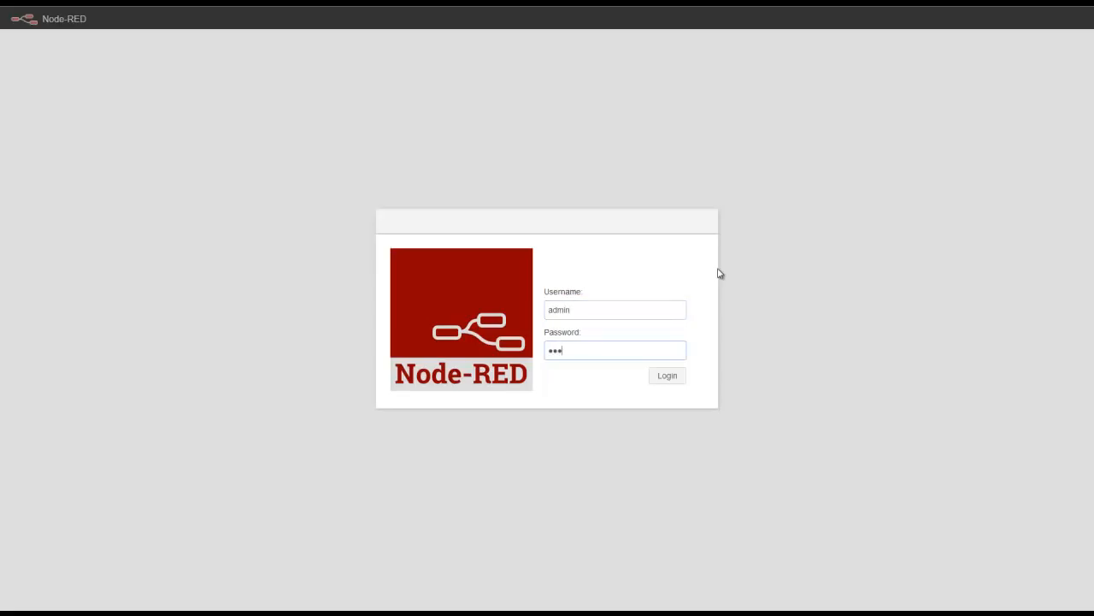
{"action": "type", "text": "rd123456"}
{"action": "key", "text": "Return"}
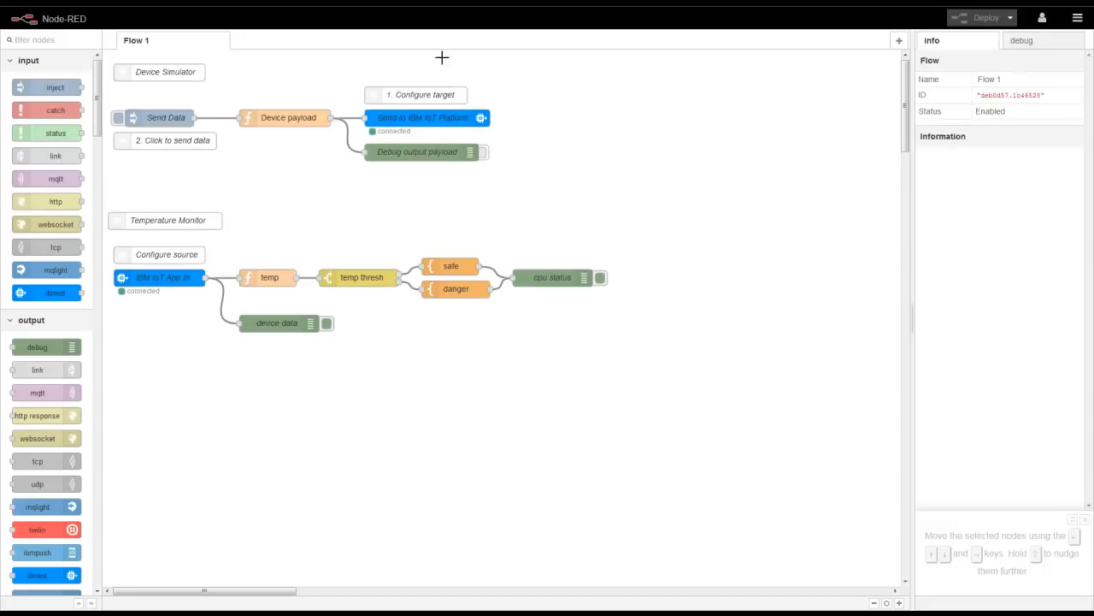
{"action": "left_click", "coordinate": [899, 41]}
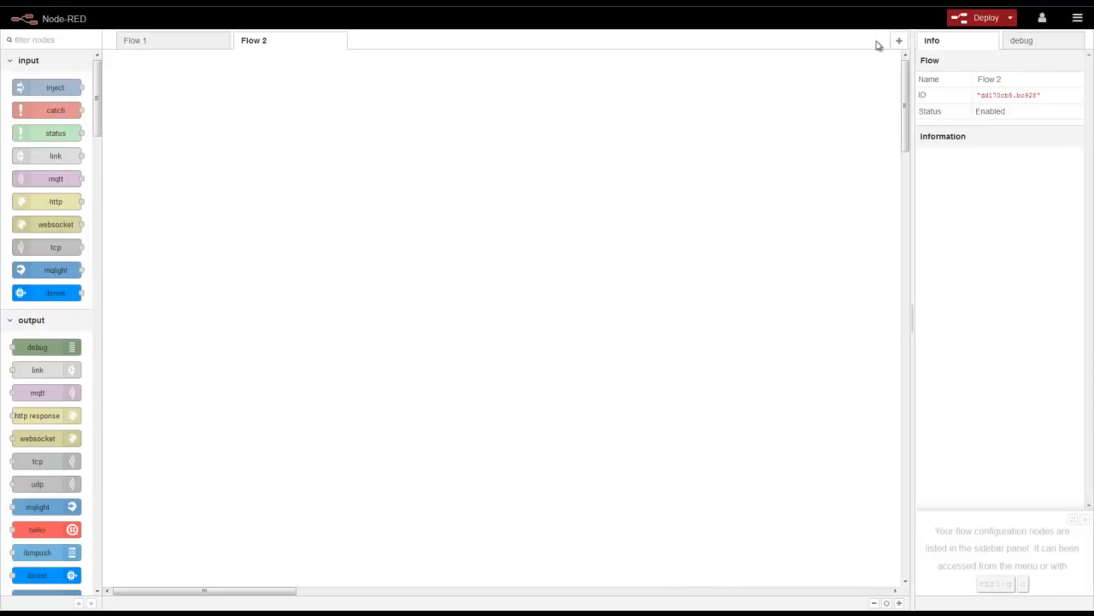
- Place a timestamp inject node and a debug node on Flow 2 and wire them together
{"action": "mouse_move", "coordinate": [53, 90]}
{"action": "left_click_drag", "start_coordinate": [53, 90], "coordinate": [233, 126]}
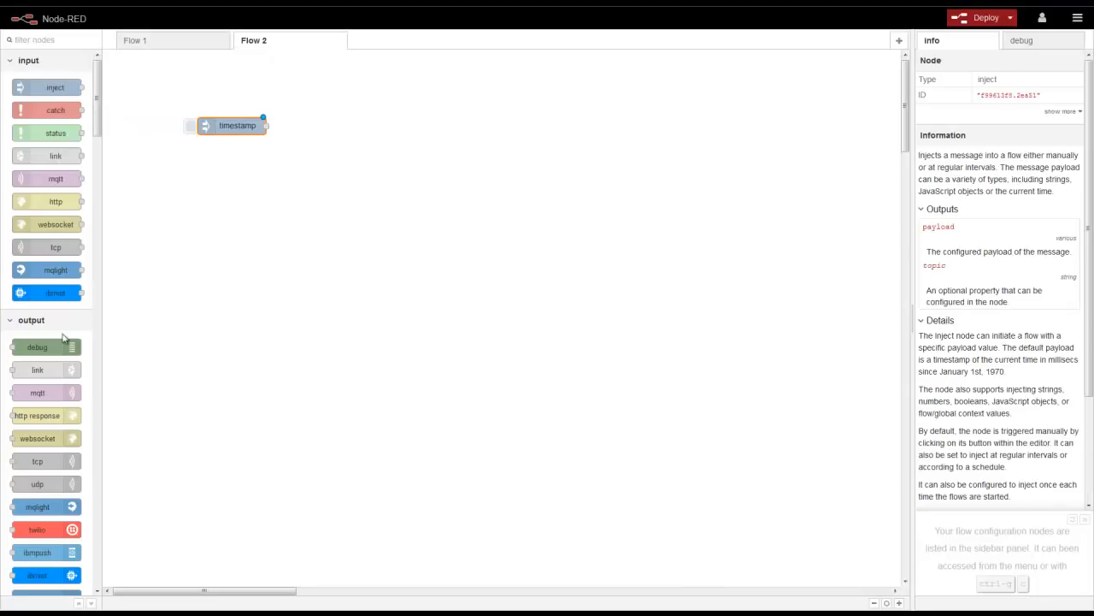
{"action": "left_click_drag", "start_coordinate": [60, 349], "coordinate": [359, 125]}
{"action": "left_click_drag", "start_coordinate": [267, 125], "coordinate": [305, 125]}
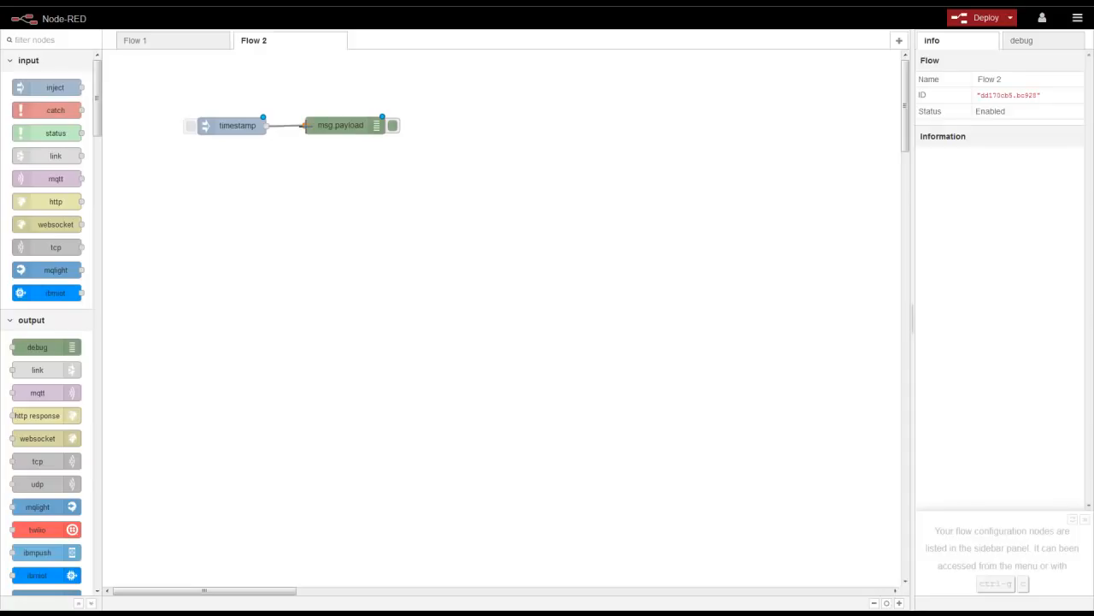
{"action": "double_click", "coordinate": [216, 124]}
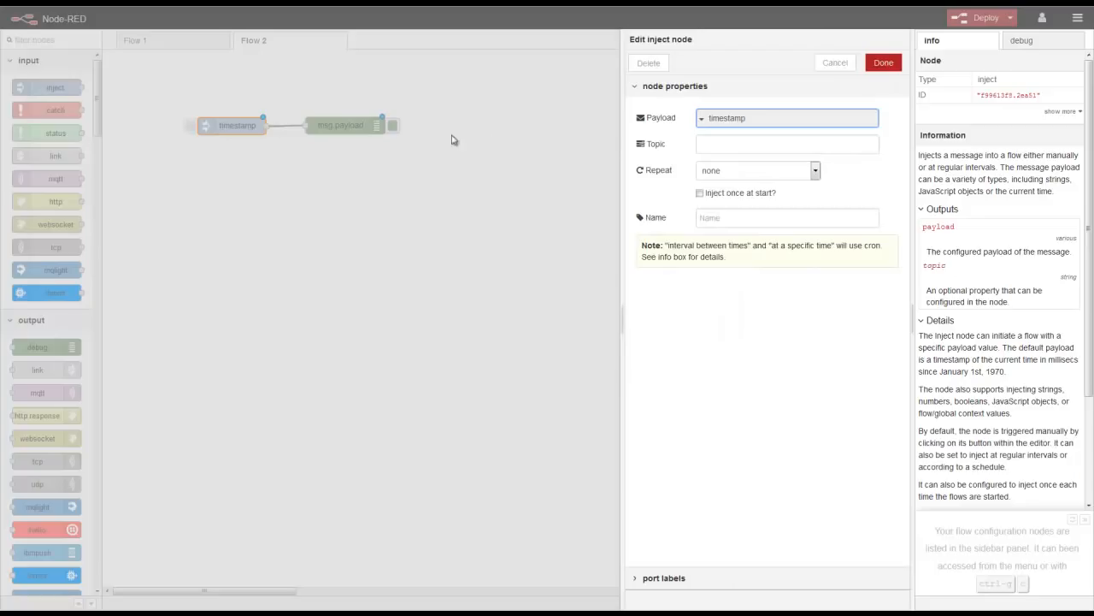
- Set the inject node's payload to the string 'Hello World'
{"action": "left_click", "coordinate": [706, 121]}
{"action": "left_click", "coordinate": [716, 171]}
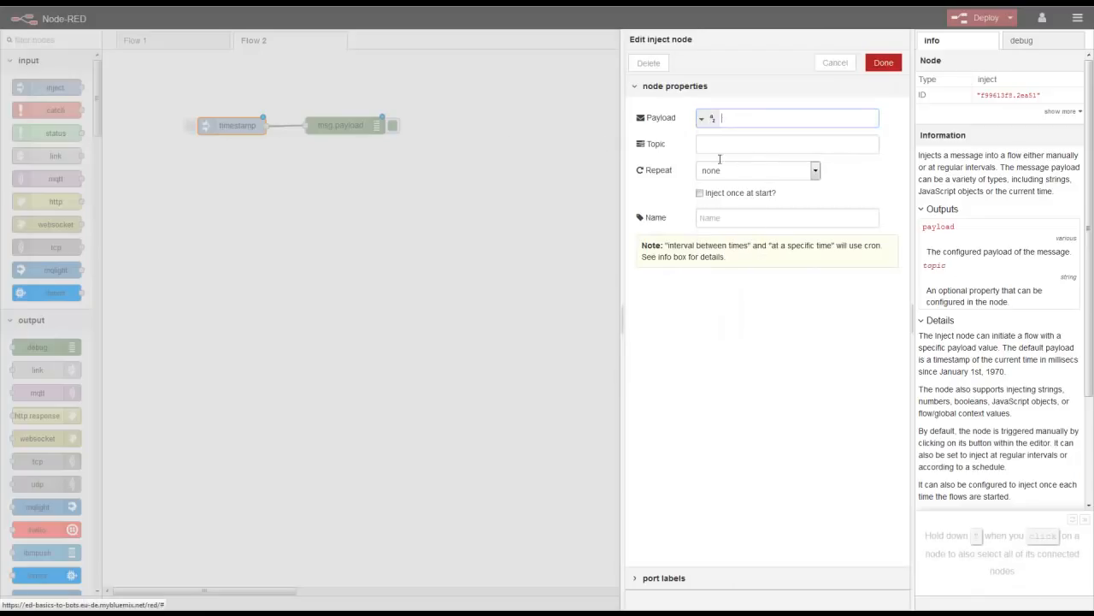
{"action": "type", "text": "Hello World!"}
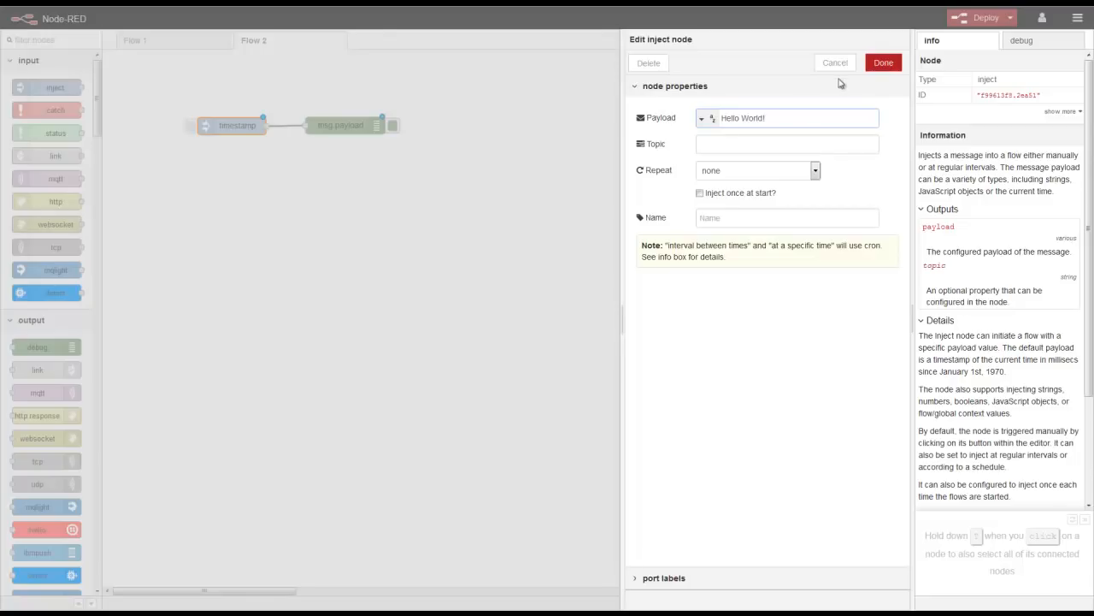
{"action": "left_click", "coordinate": [885, 62]}
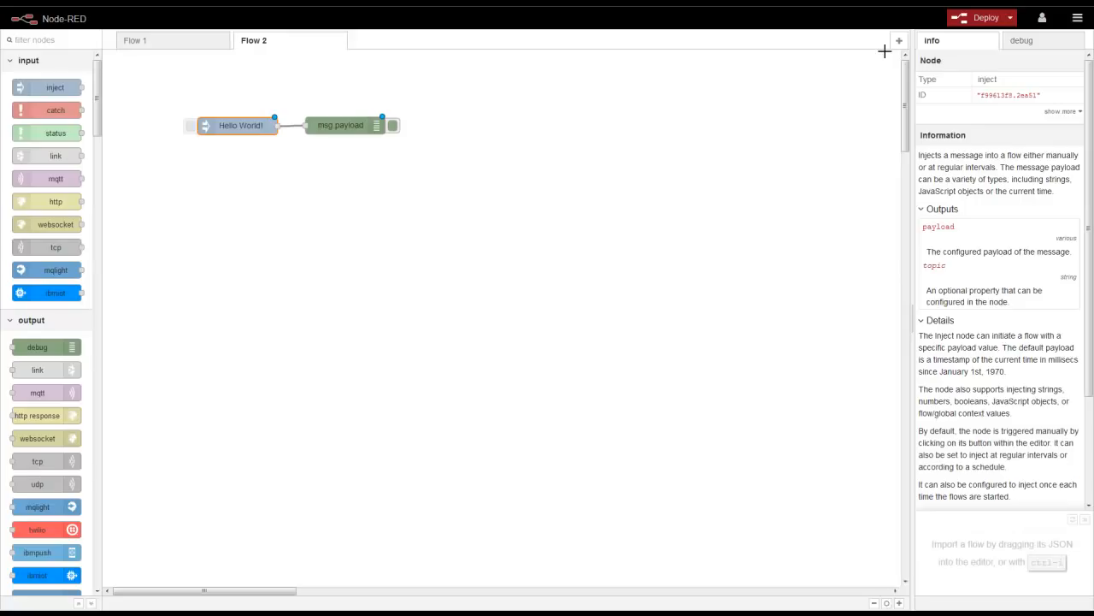
- Deploy Flow 2 and trigger the inject node, showing the message in the debug tab
{"action": "left_click", "coordinate": [960, 24]}
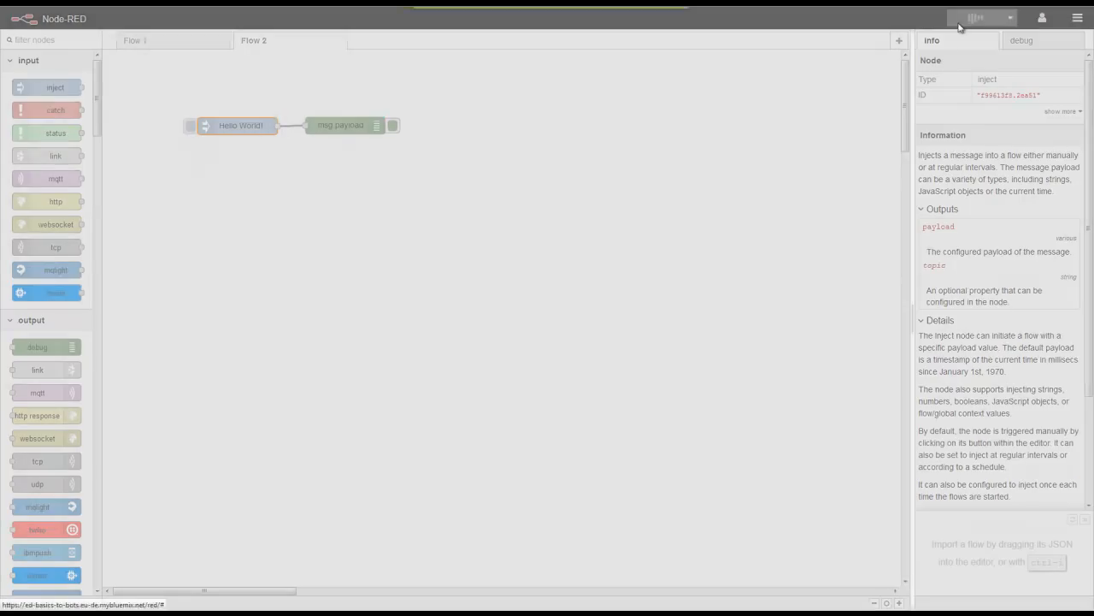
{"action": "left_click", "coordinate": [1023, 46]}
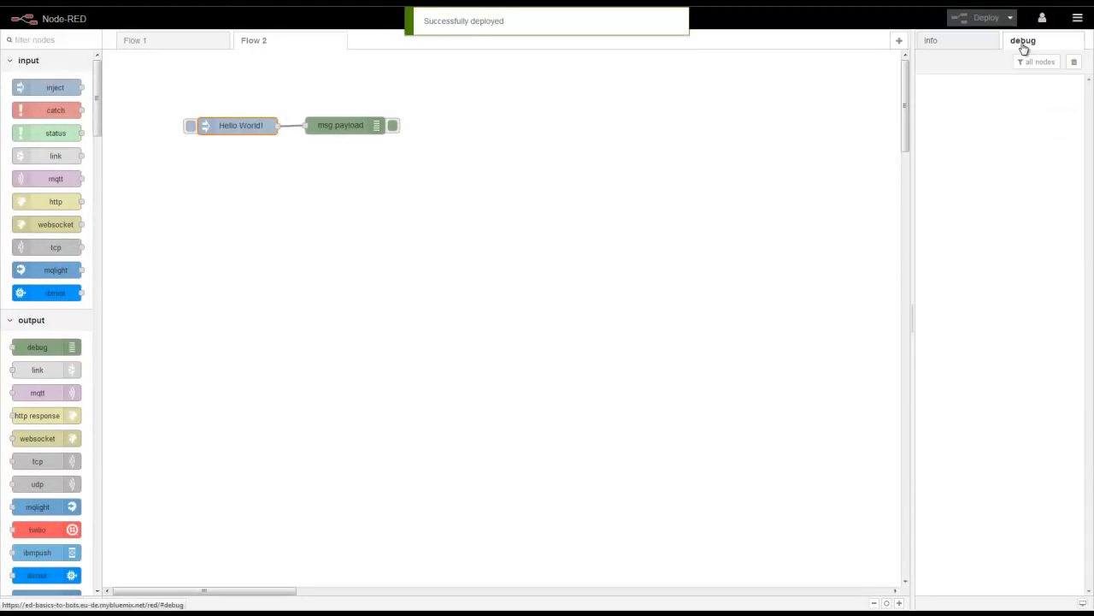
{"action": "left_click", "coordinate": [190, 127]}
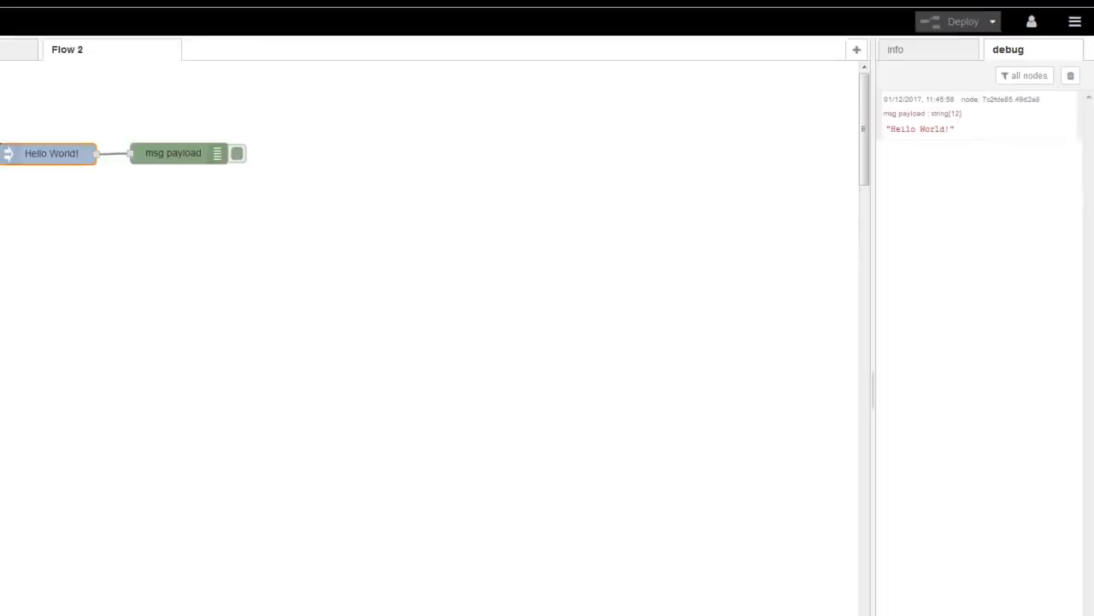
- Filter the palette for 'lang' and place a language translator node below Hello World!
{"action": "left_click", "coordinate": [71, 43]}
{"action": "type", "text": "lang"}
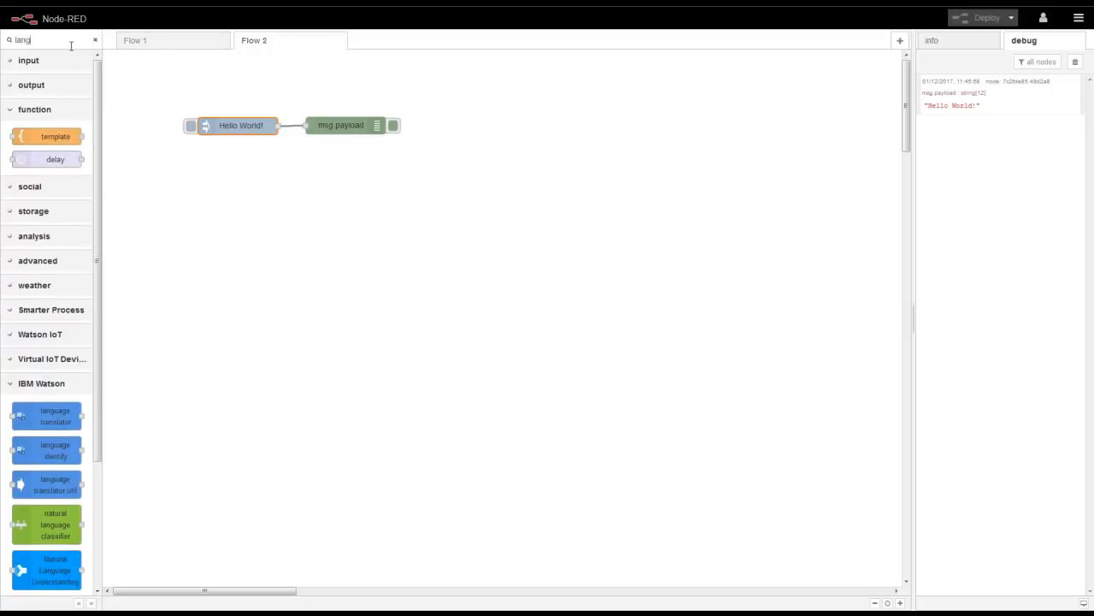
{"action": "left_click_drag", "start_coordinate": [57, 337], "coordinate": [291, 169]}
- Wire Hello World! through the translator into msg.payload and delete the direct wire
{"action": "left_click_drag", "start_coordinate": [278, 127], "coordinate": [236, 166]}
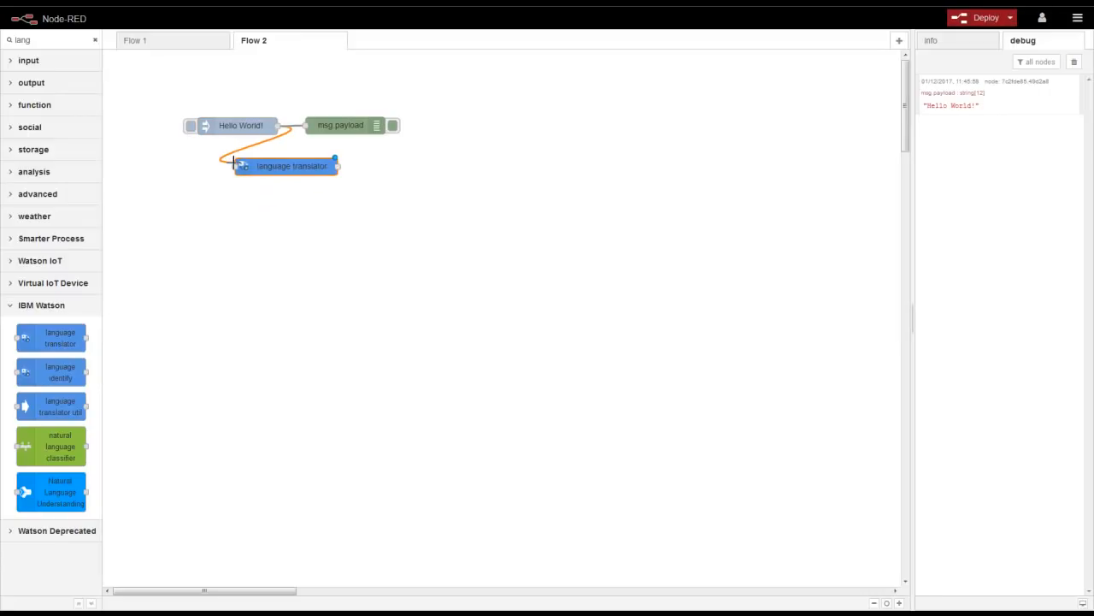
{"action": "left_click_drag", "start_coordinate": [338, 166], "coordinate": [306, 127]}
{"action": "left_click_drag", "start_coordinate": [330, 128], "coordinate": [380, 122]}
{"action": "left_click", "coordinate": [308, 121]}
{"action": "key", "text": "Delete"}
{"action": "left_click_drag", "start_coordinate": [250, 127], "coordinate": [202, 120]}
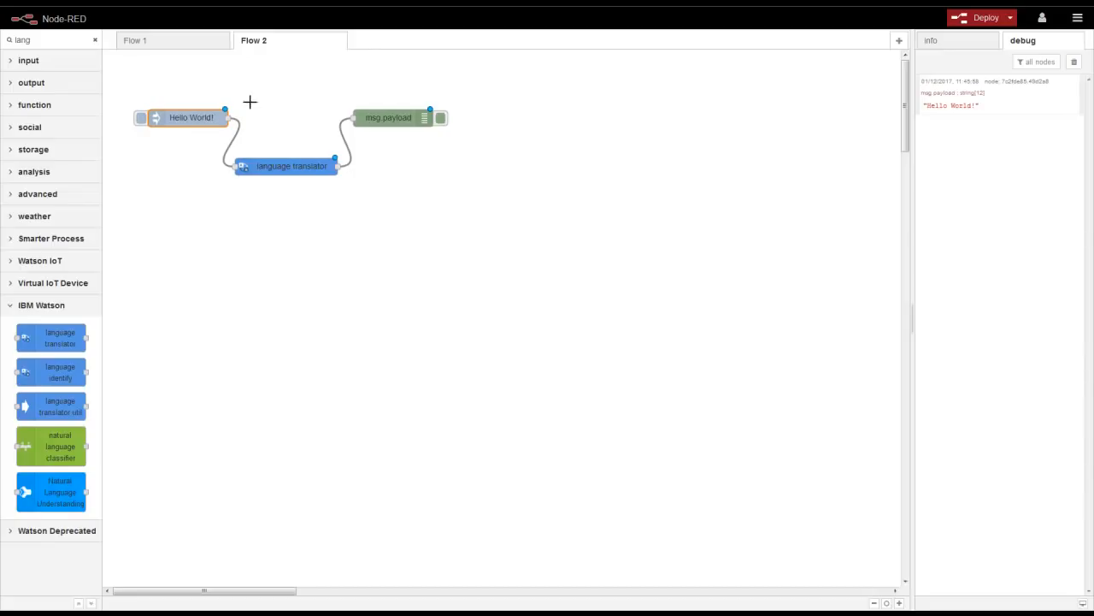
{"action": "double_click", "coordinate": [295, 165]}
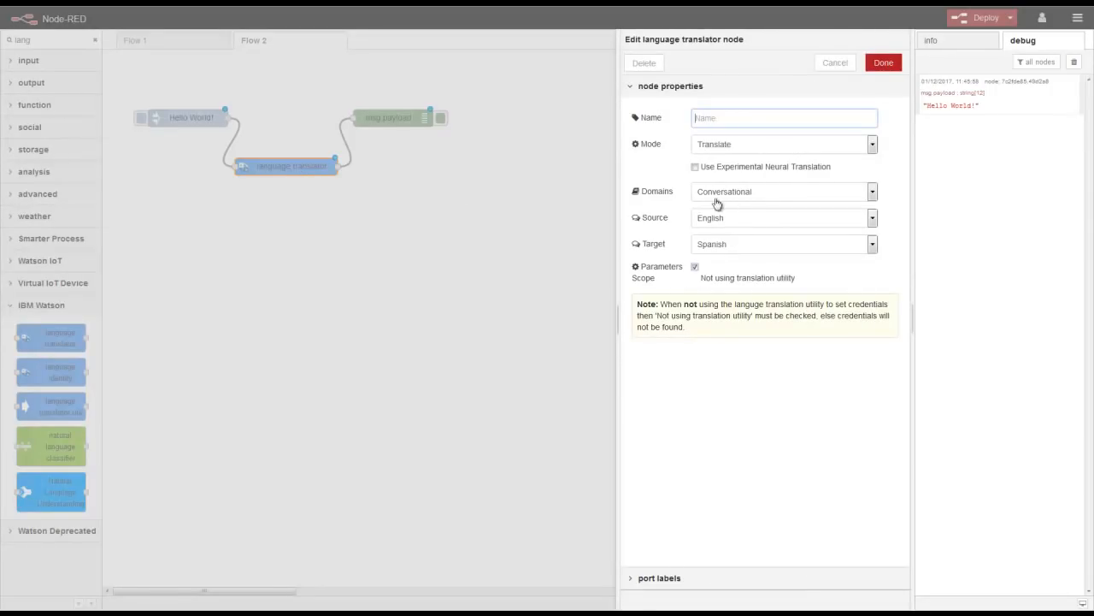
- Set the language translator's target language to French
{"action": "left_click", "coordinate": [731, 247]}
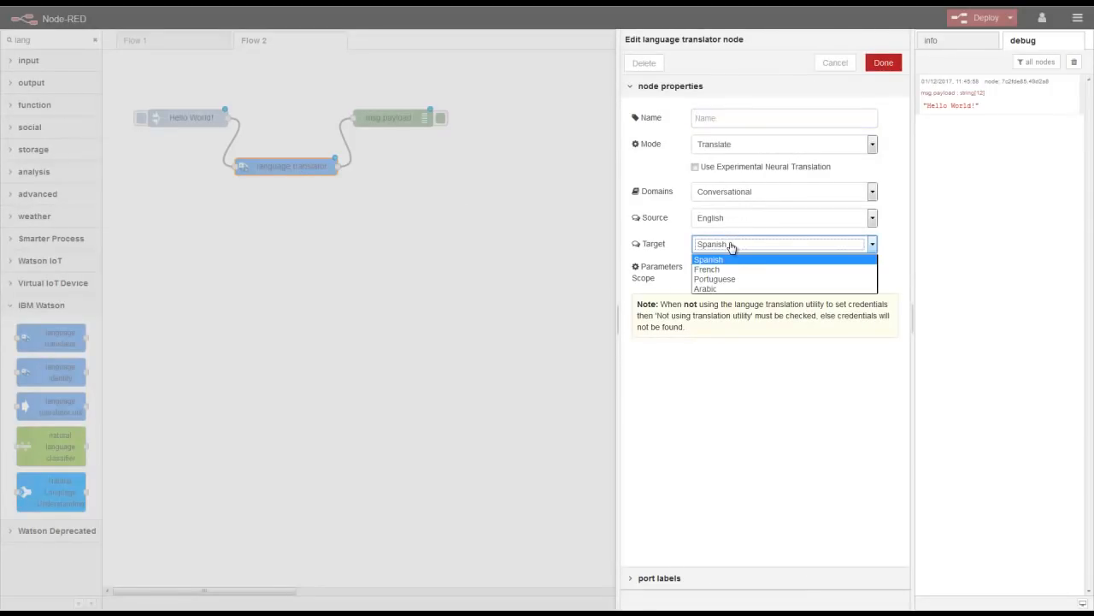
{"action": "left_click", "coordinate": [731, 271]}
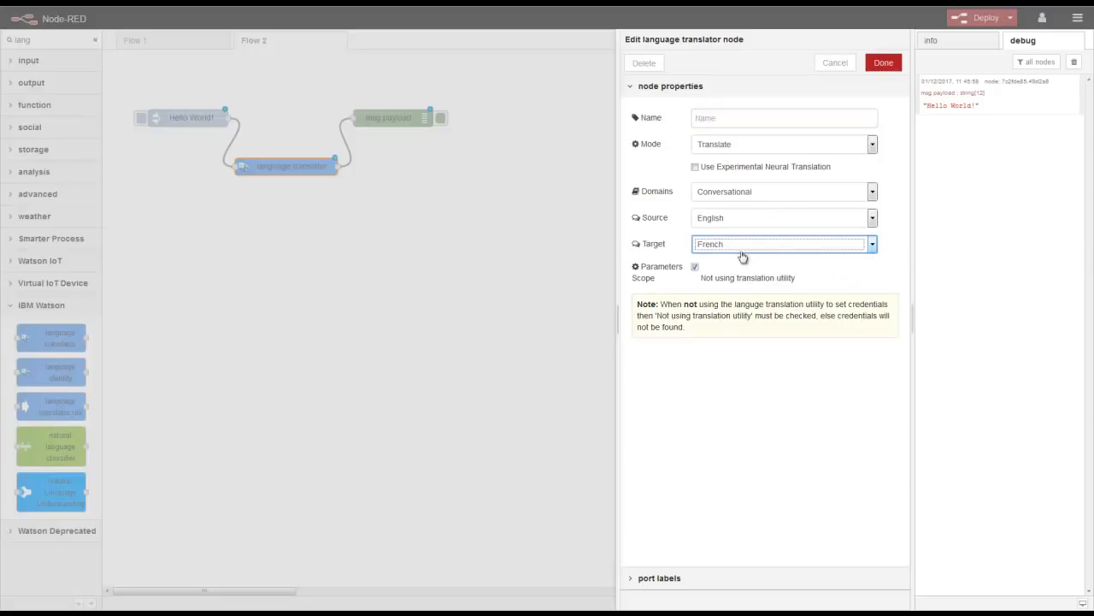
{"action": "left_click", "coordinate": [883, 63]}
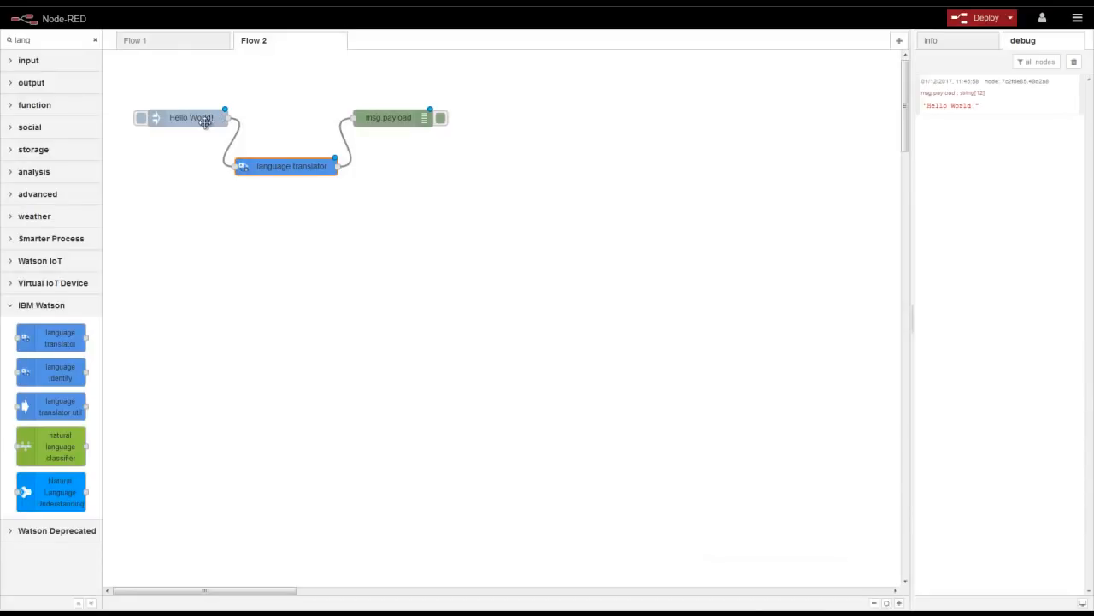
- Extend the inject payload to 'Hello World! This is my first application'
{"action": "double_click", "coordinate": [198, 125]}
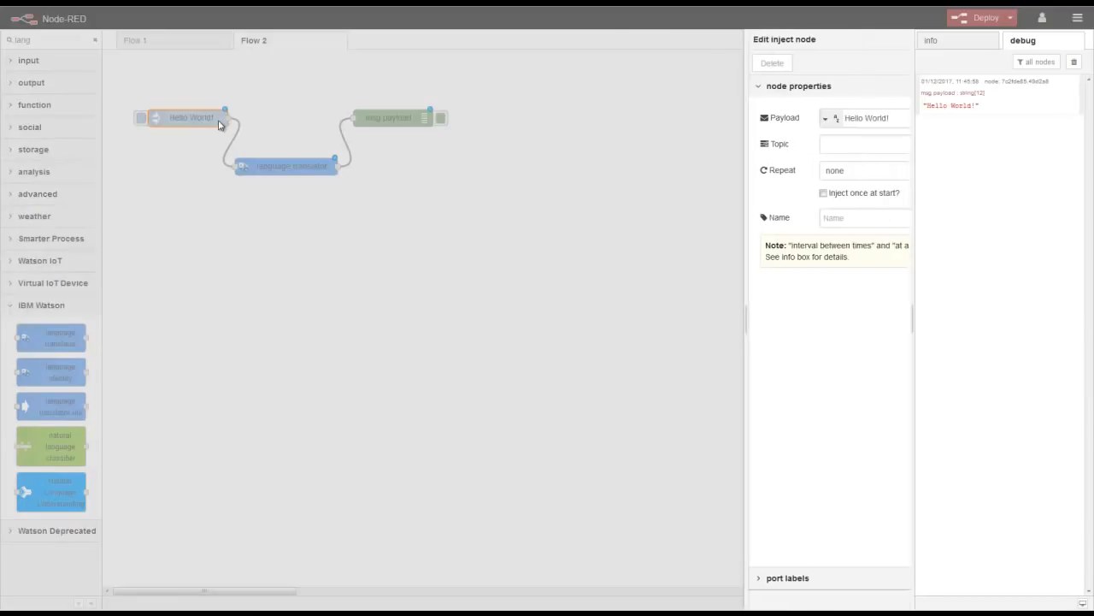
{"action": "type", "text": "This"}
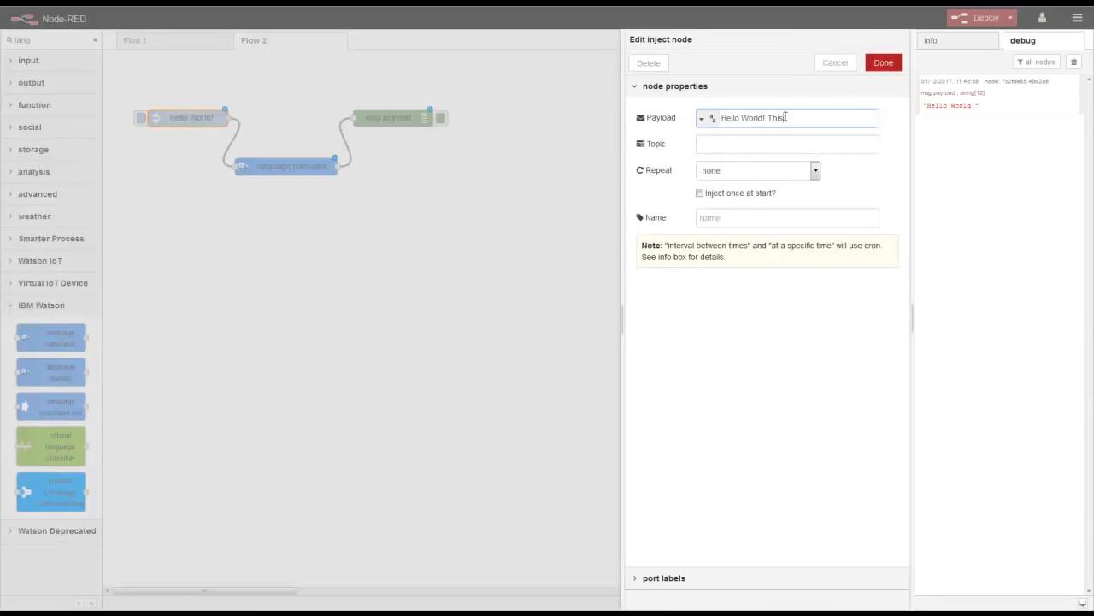
{"action": "type", "text": " is my first application"}
{"action": "left_click", "coordinate": [883, 67]}
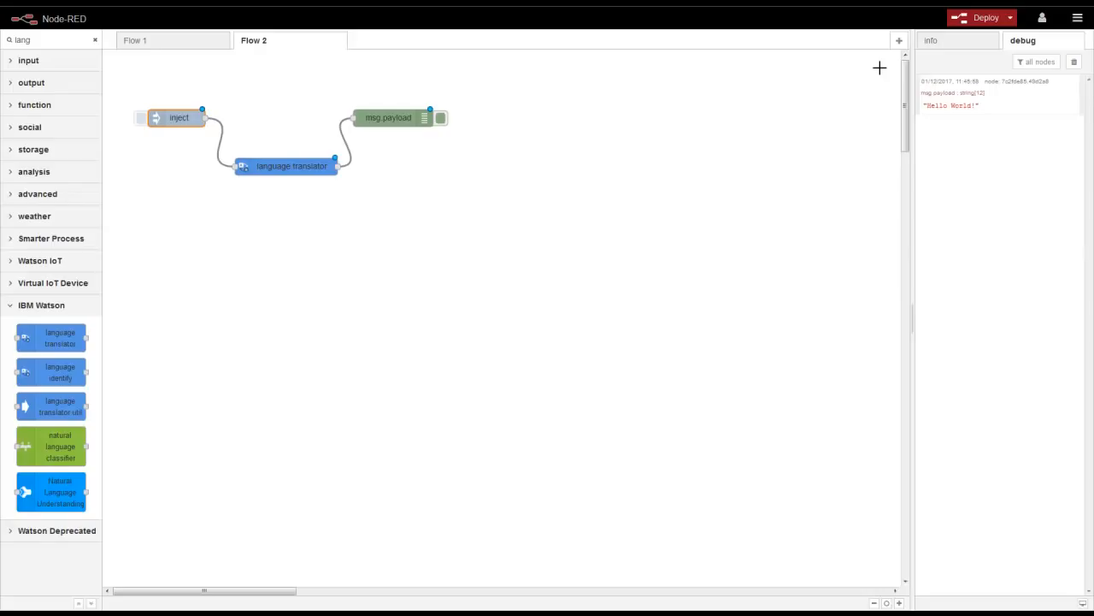
- Change the debug node's output from msg.payload to msg.translation and deploy the flow
{"action": "left_click", "coordinate": [293, 164]}
{"action": "left_click", "coordinate": [932, 41]}
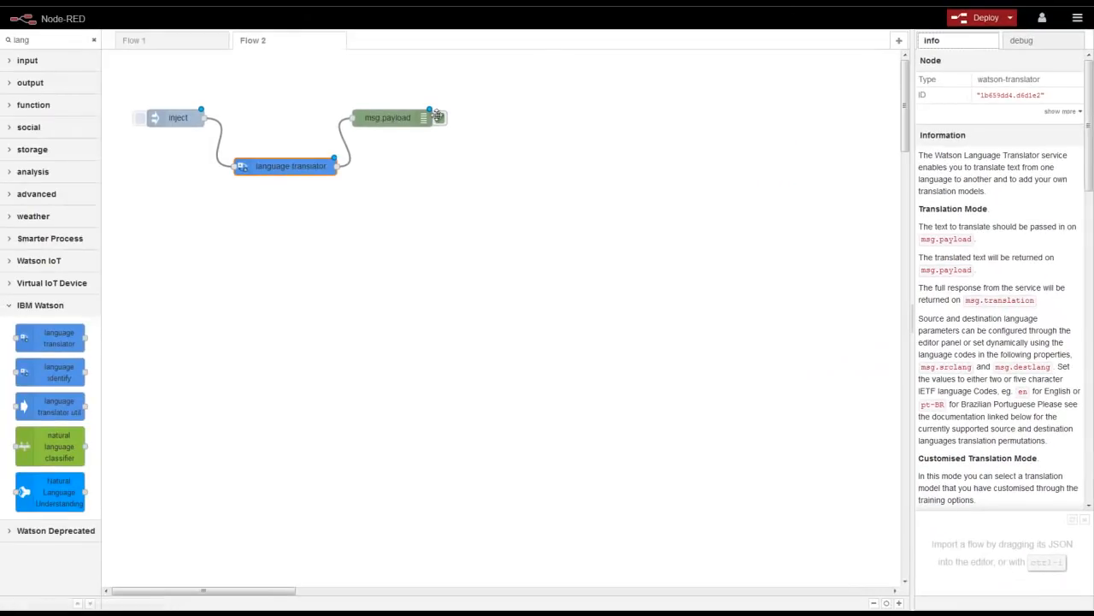
{"action": "double_click", "coordinate": [389, 120]}
{"action": "double_click", "coordinate": [740, 120]}
{"action": "type", "text": "translation"}
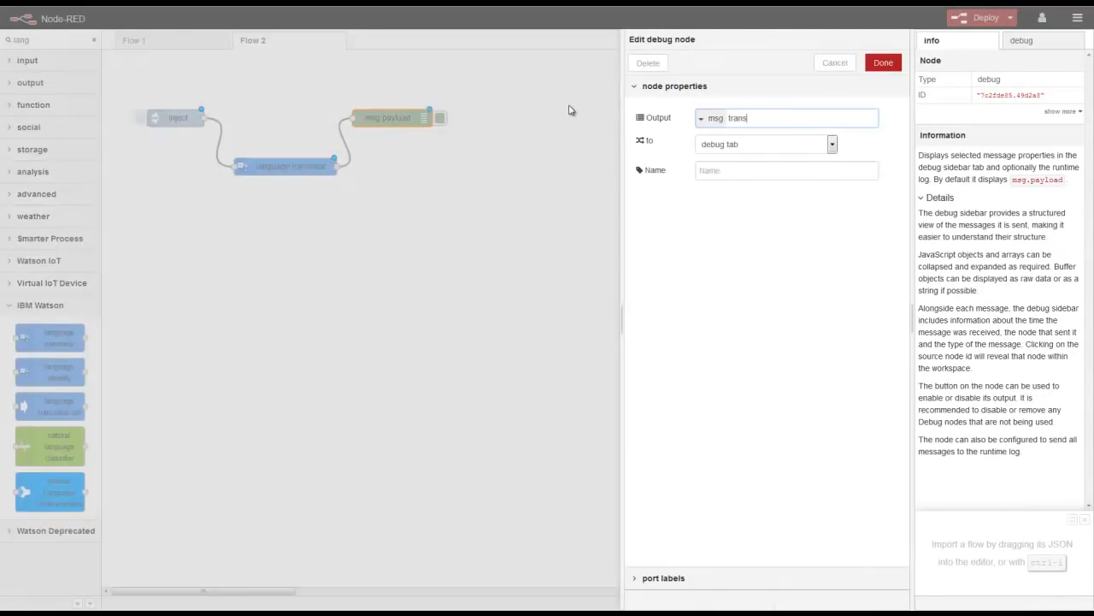
{"action": "left_click", "coordinate": [883, 63]}
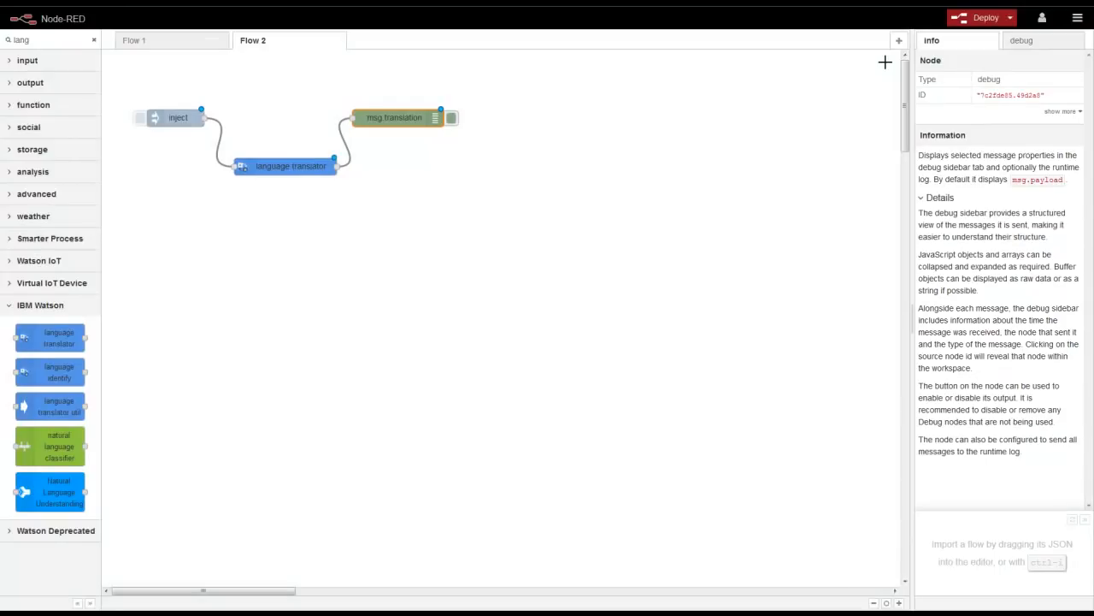
{"action": "left_click", "coordinate": [979, 18]}
{"action": "left_click", "coordinate": [1022, 40]}
- Inject the message and expand the debug response to reveal the French translation
{"action": "left_click", "coordinate": [142, 119]}
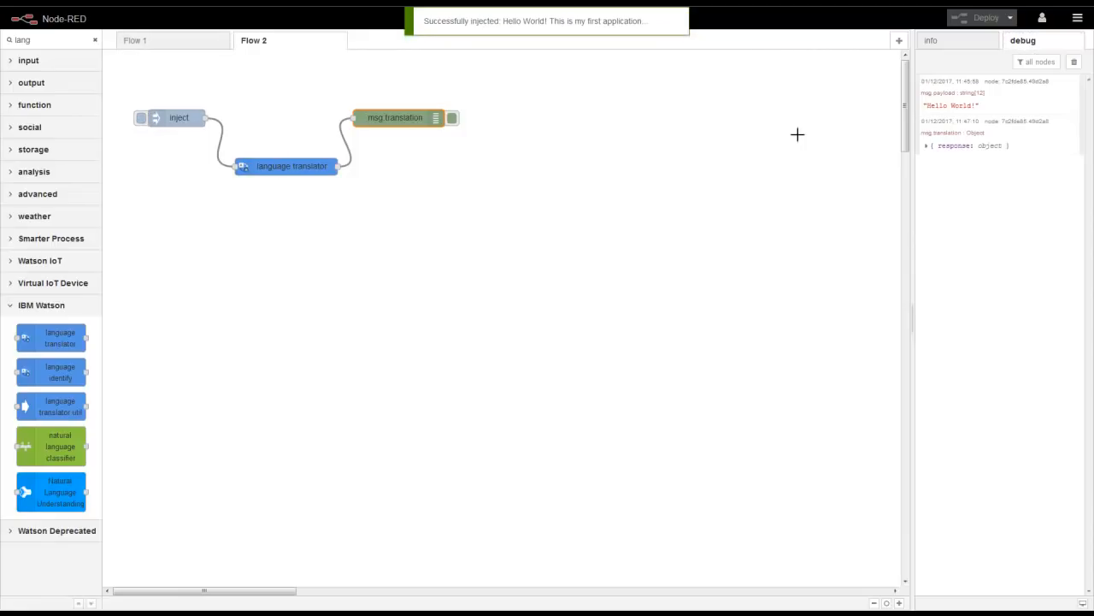
{"action": "left_click", "coordinate": [927, 146]}
{"action": "left_click", "coordinate": [929, 158]}
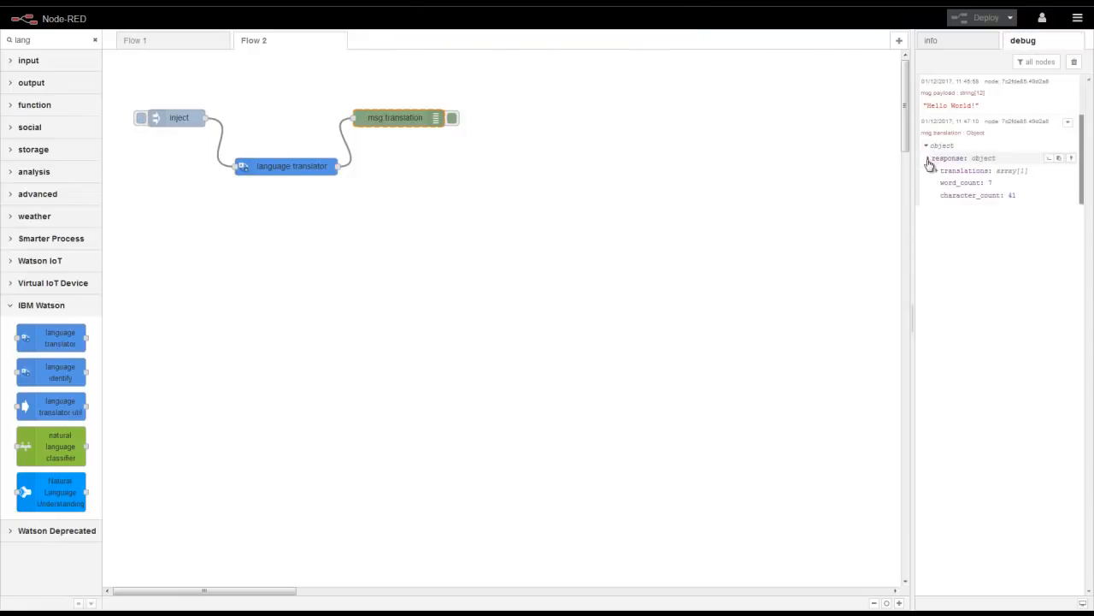
{"action": "left_click", "coordinate": [935, 171]}
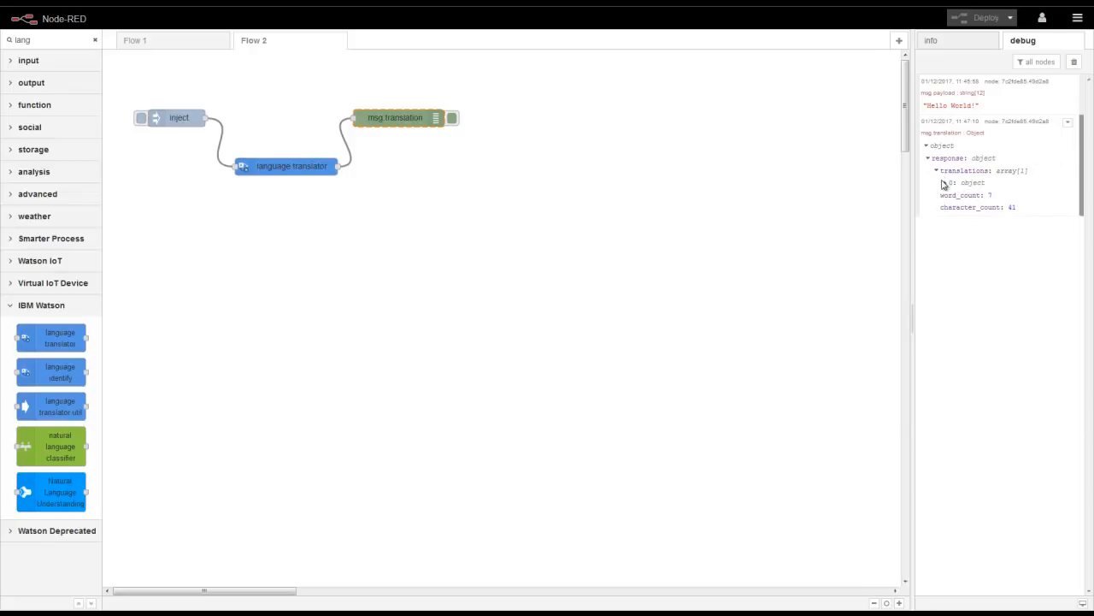
{"action": "left_click", "coordinate": [944, 183]}
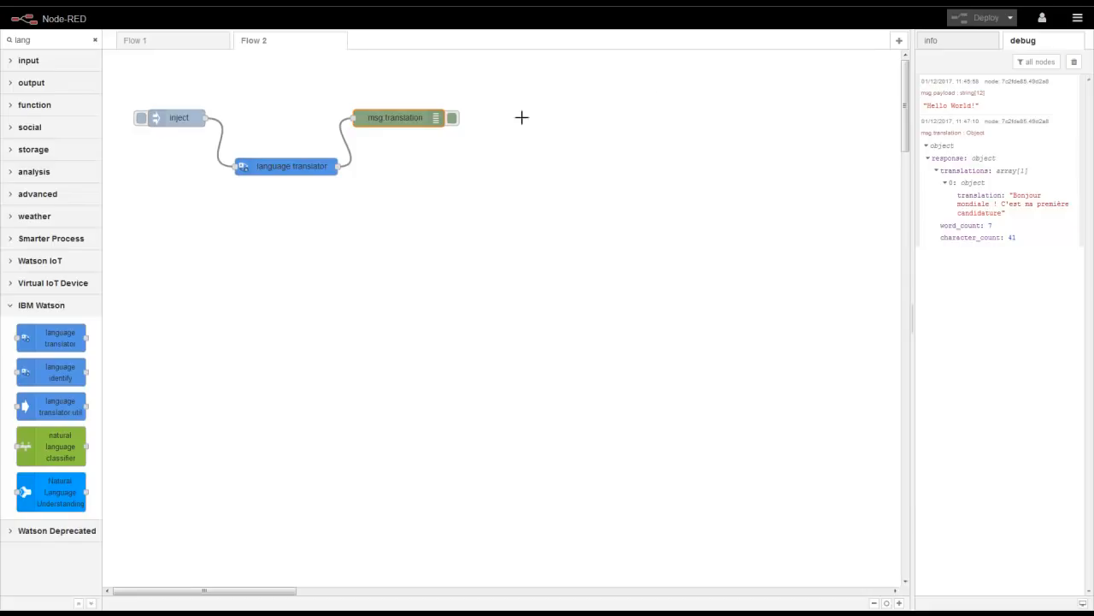
- Change the language translator's domain to News
{"action": "left_click", "coordinate": [291, 169]}
{"action": "double_click", "coordinate": [291, 169]}
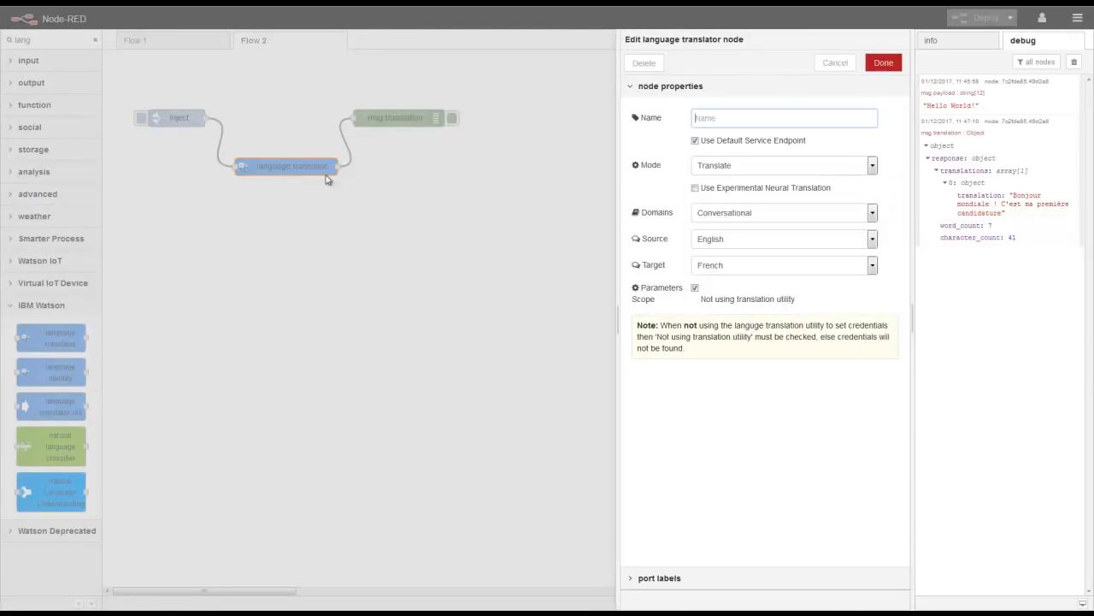
{"action": "left_click", "coordinate": [734, 215]}
{"action": "left_click", "coordinate": [732, 240]}
{"action": "left_click", "coordinate": [883, 65]}
- Redeploy, inject again, and expand the newest response to show the new French translation
{"action": "left_click", "coordinate": [985, 21]}
{"action": "left_click", "coordinate": [142, 118]}
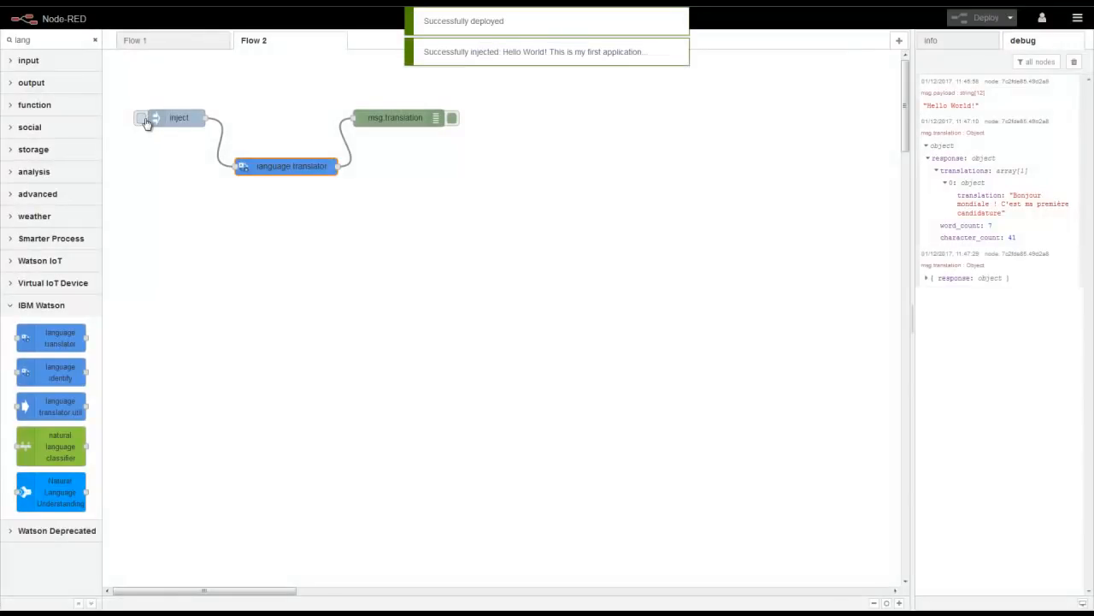
{"action": "left_click", "coordinate": [930, 278]}
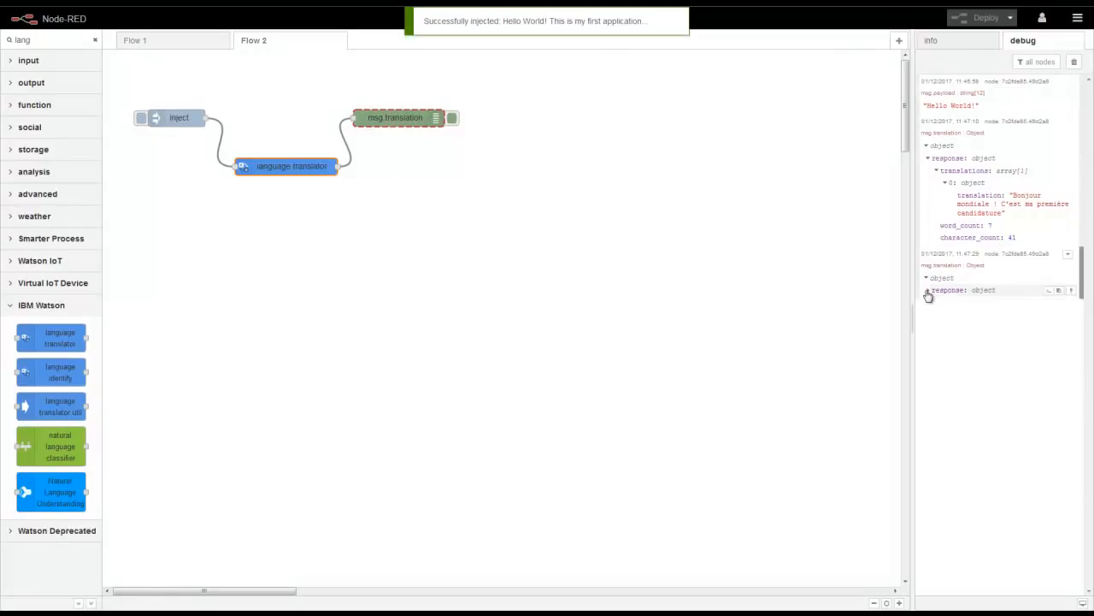
{"action": "left_click", "coordinate": [930, 291]}
{"action": "left_click", "coordinate": [936, 304]}
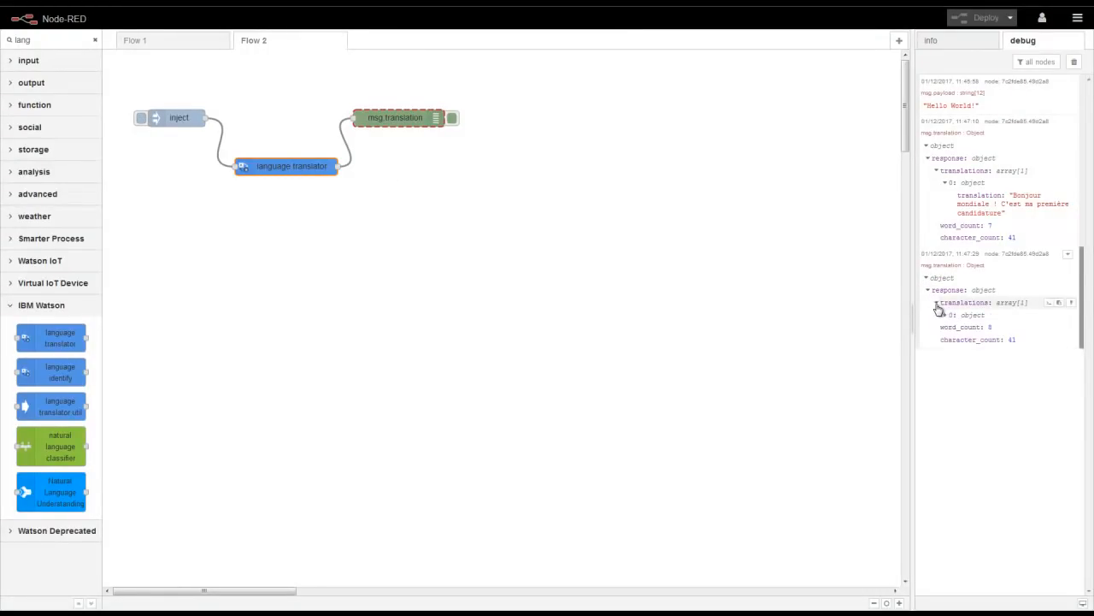
{"action": "left_click", "coordinate": [946, 316]}
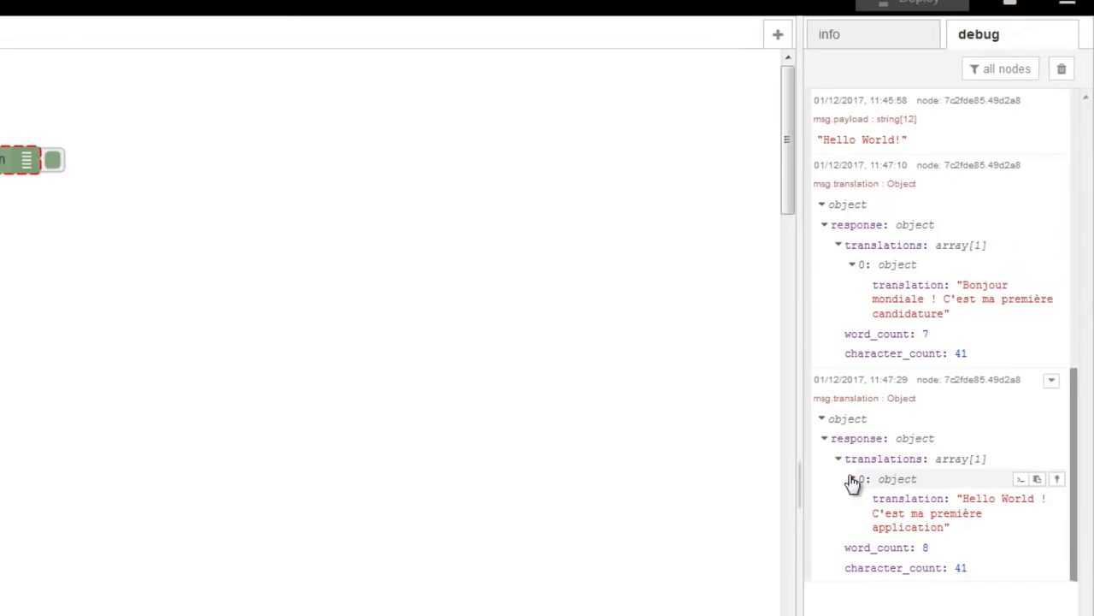